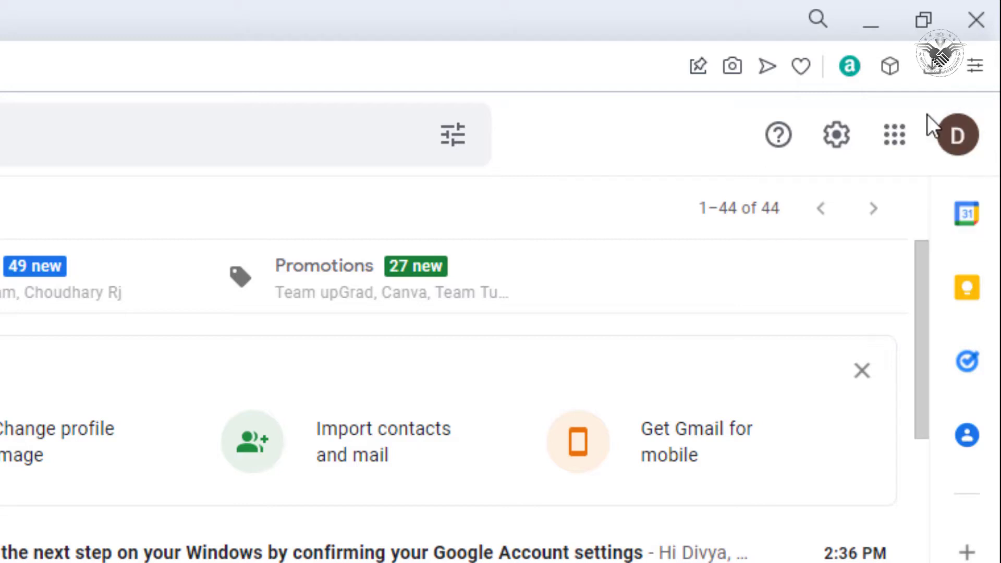
{"action": "left_click", "coordinate": [957, 142]}
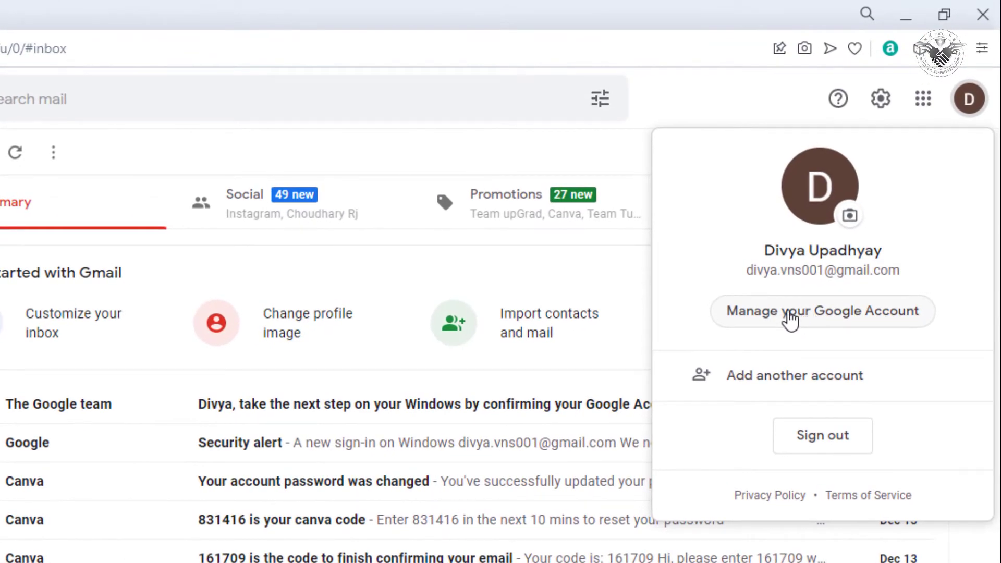
{"action": "left_click", "coordinate": [789, 315]}
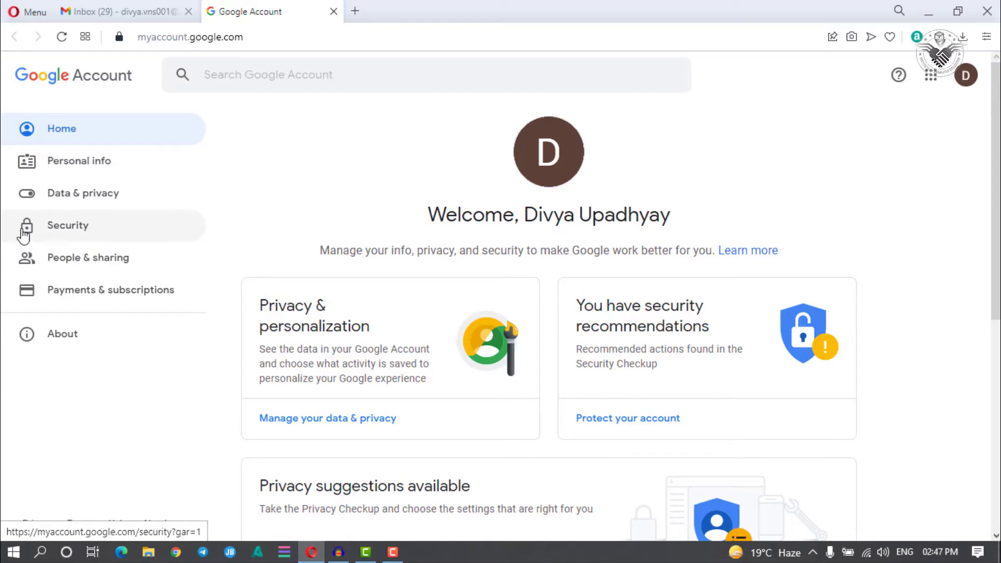
Step: Go to the Security section from the Google Account sidebar
{"action": "left_click", "coordinate": [72, 232]}
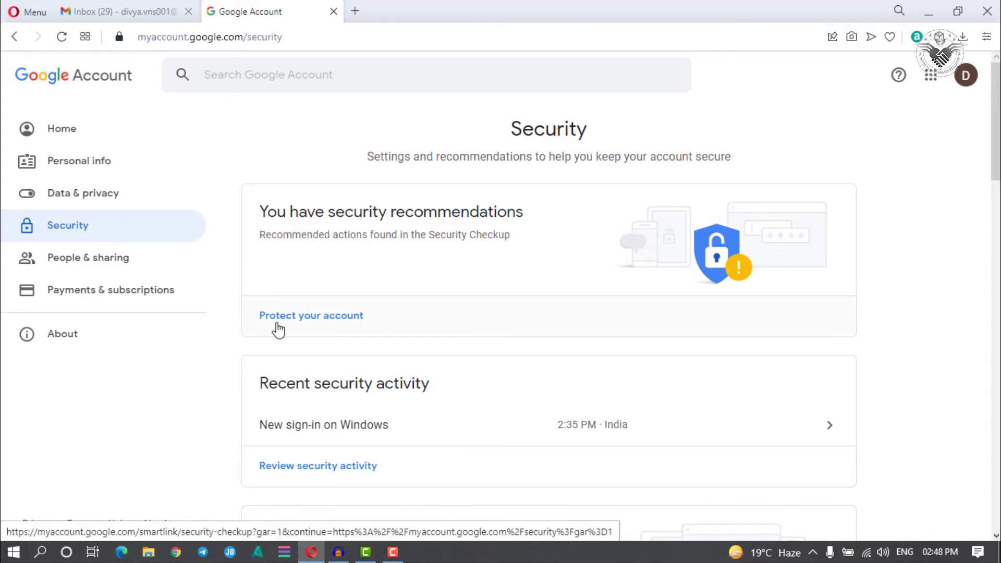
Step: Run Protect your account and expand the 3 signed-in devices list
{"action": "left_click", "coordinate": [312, 321]}
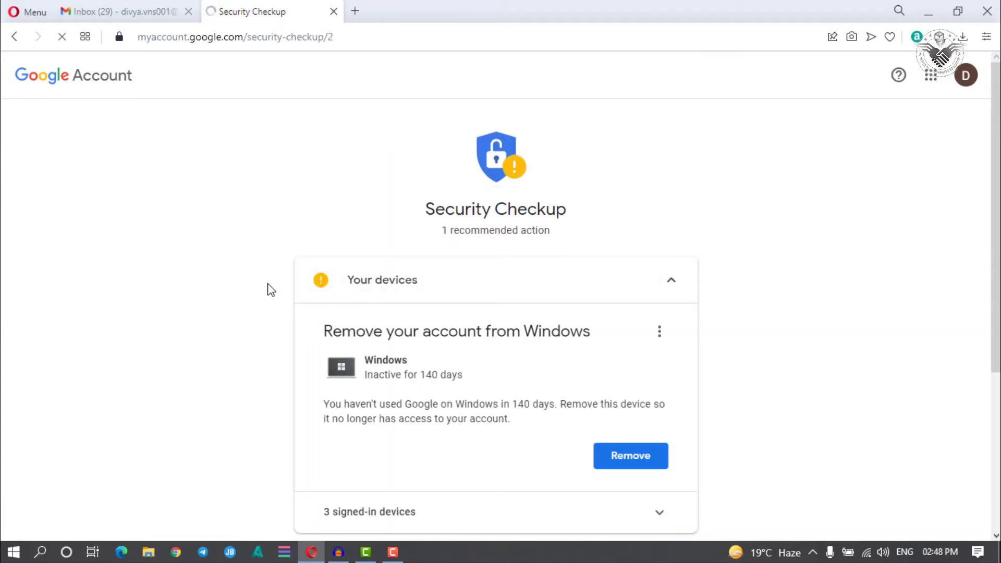
{"action": "scroll", "coordinate": [280, 279], "scroll_direction": "down", "scroll_amount": 2}
{"action": "scroll", "coordinate": [281, 279], "scroll_direction": "down", "scroll_amount": 1}
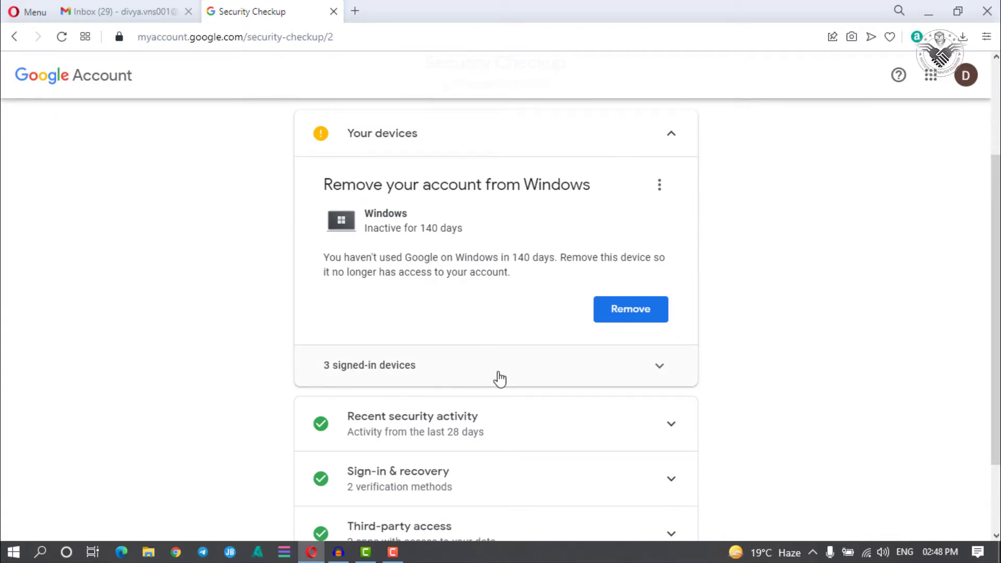
{"action": "left_click", "coordinate": [660, 371]}
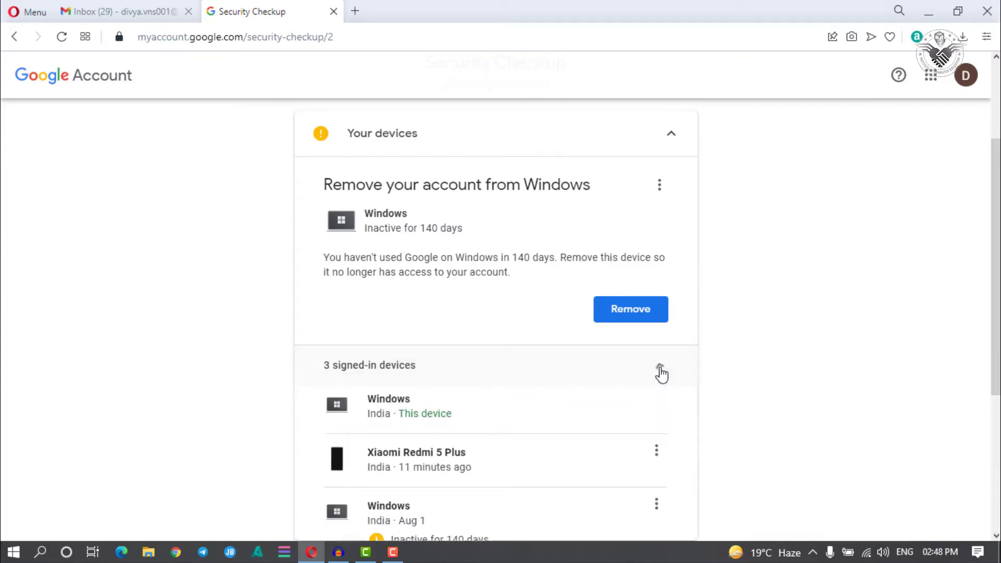
{"action": "scroll", "coordinate": [263, 350], "scroll_direction": "down", "scroll_amount": 2}
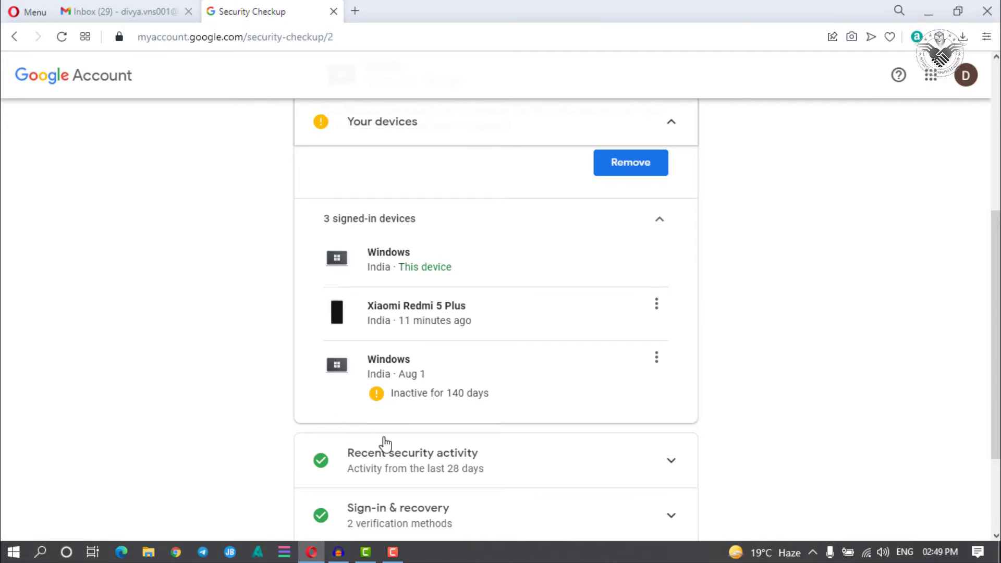
Step: Sign out the Windows device that has been inactive for 140 days
{"action": "left_click", "coordinate": [657, 359]}
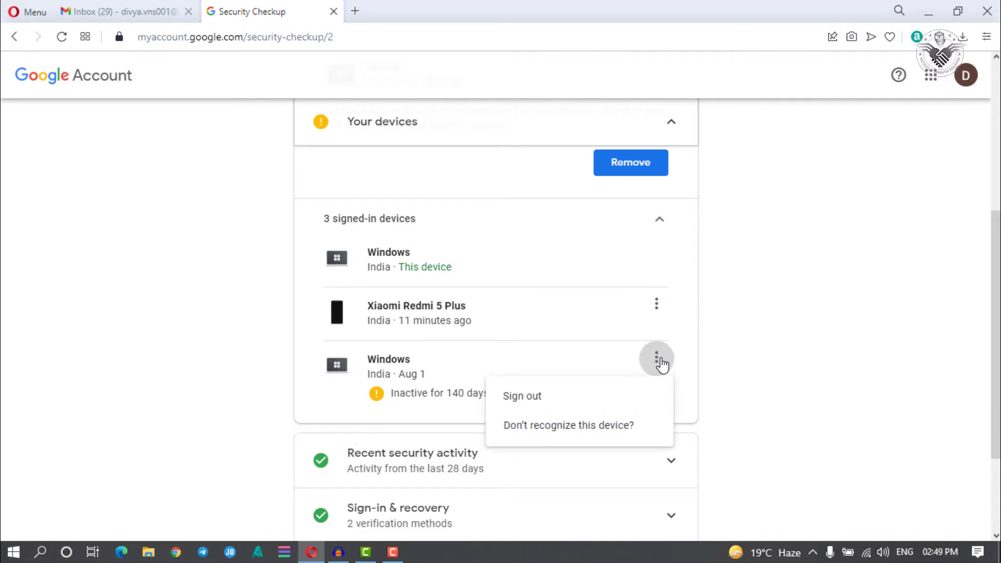
{"action": "left_click", "coordinate": [515, 402]}
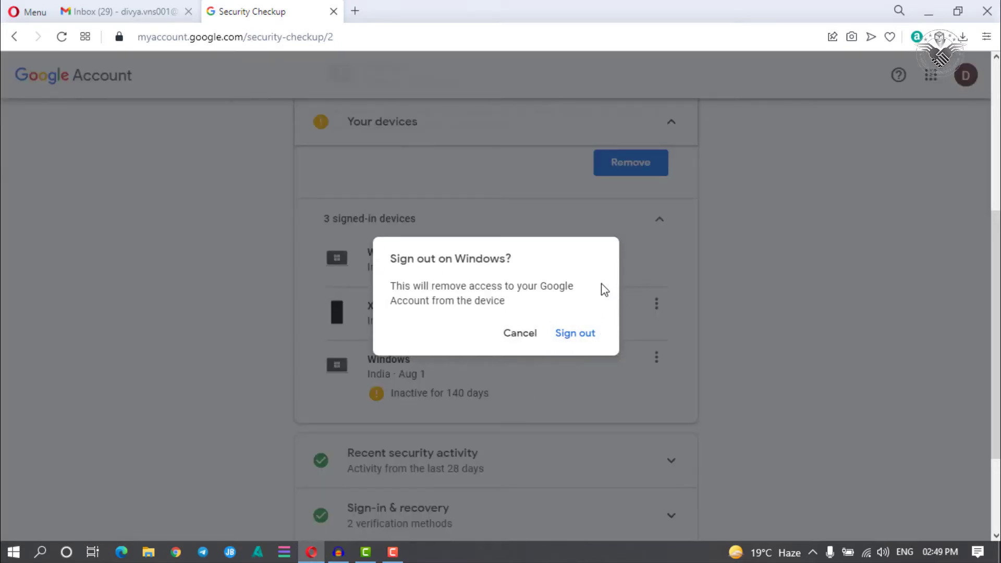
{"action": "left_click", "coordinate": [584, 335]}
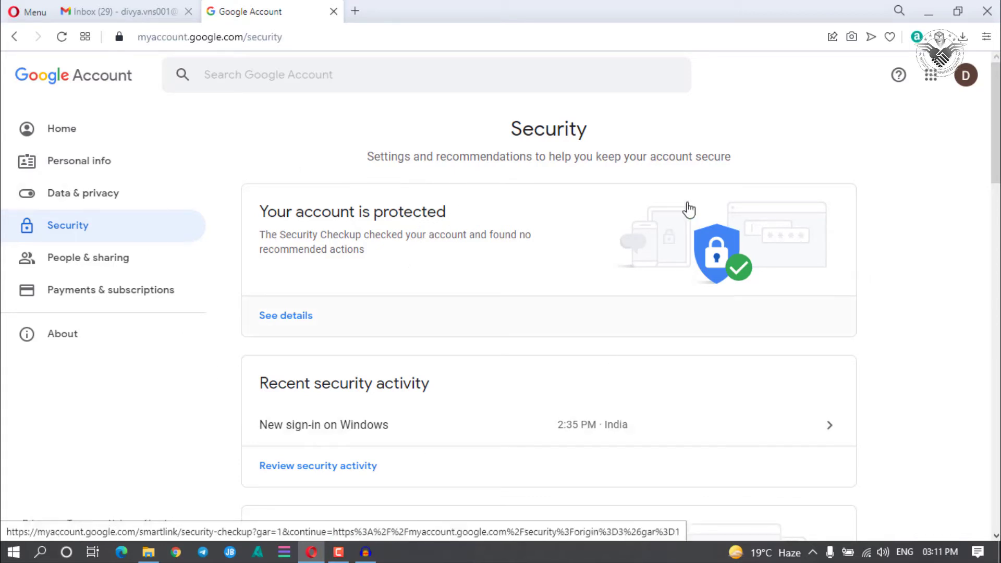
{"action": "scroll", "coordinate": [606, 177], "scroll_direction": "down", "scroll_amount": 3}
{"action": "scroll", "coordinate": [605, 177], "scroll_direction": "down", "scroll_amount": 1}
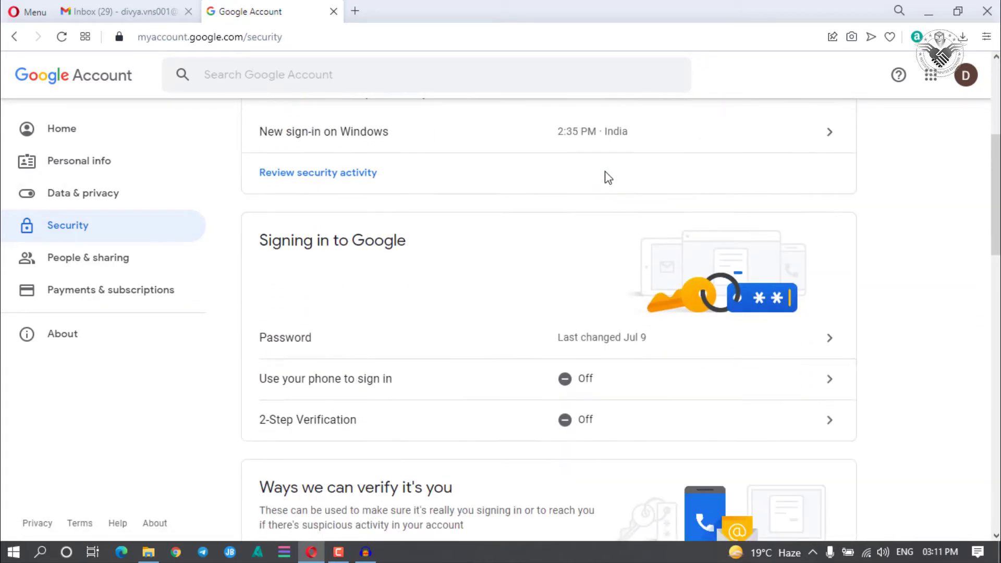
{"action": "scroll", "coordinate": [516, 163], "scroll_direction": "down", "scroll_amount": 7}
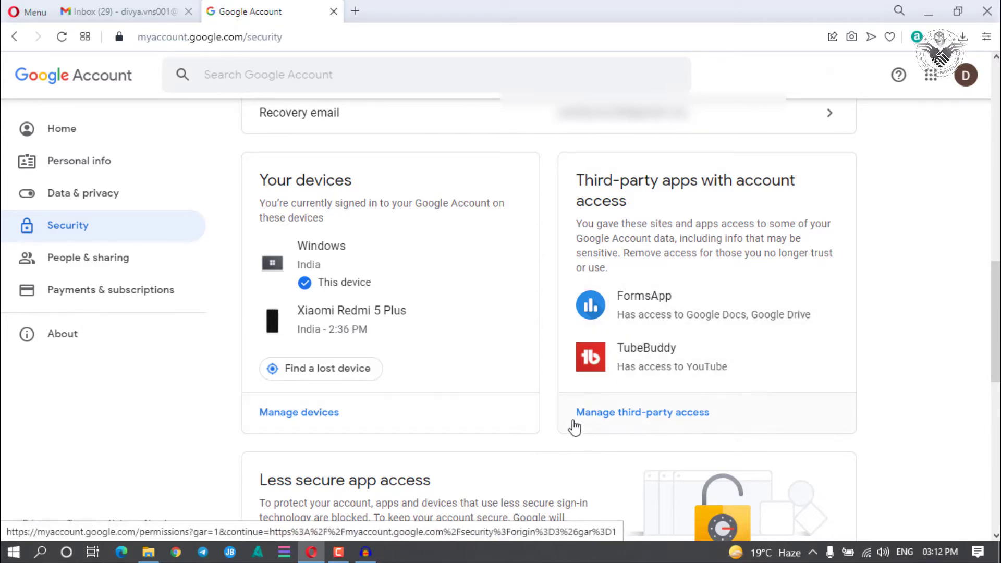
Step: Open Manage third-party access to view the Apps with access list
{"action": "left_click", "coordinate": [644, 415]}
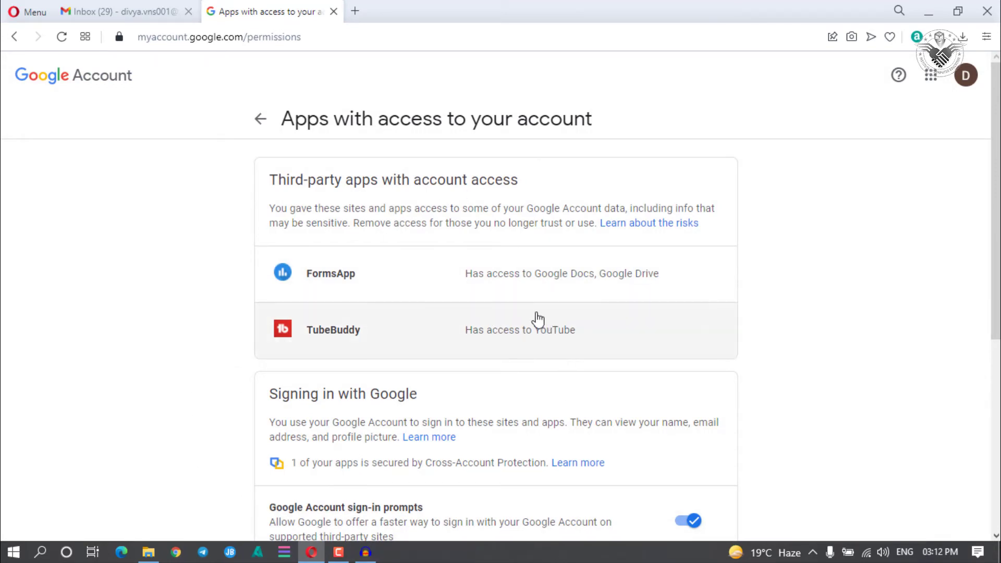
{"action": "scroll", "coordinate": [447, 313], "scroll_direction": "down", "scroll_amount": 4}
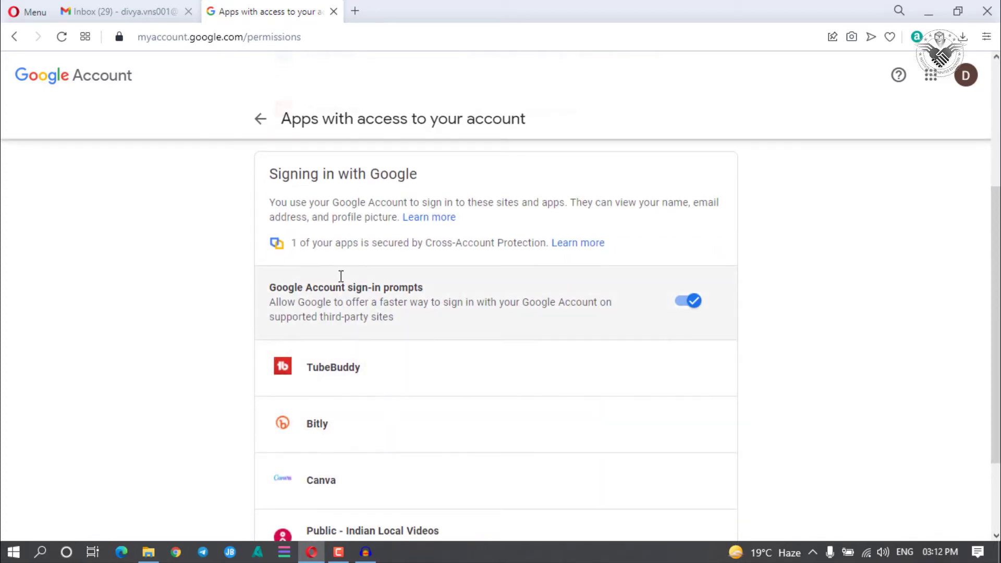
{"action": "scroll", "coordinate": [340, 276], "scroll_direction": "down", "scroll_amount": 3}
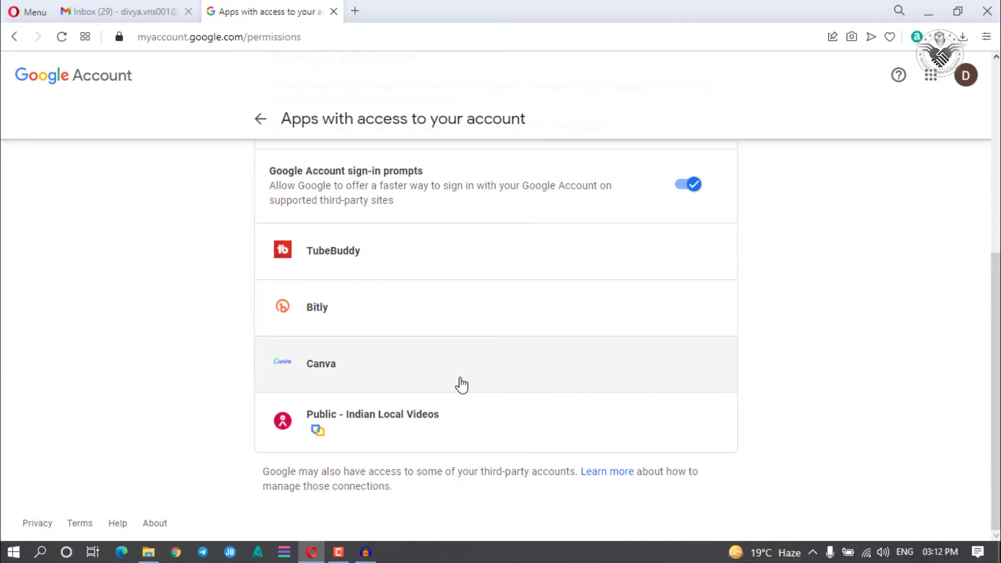
Step: Remove account access for Canva and Public - Indian Local Videos
{"action": "left_click", "coordinate": [332, 373]}
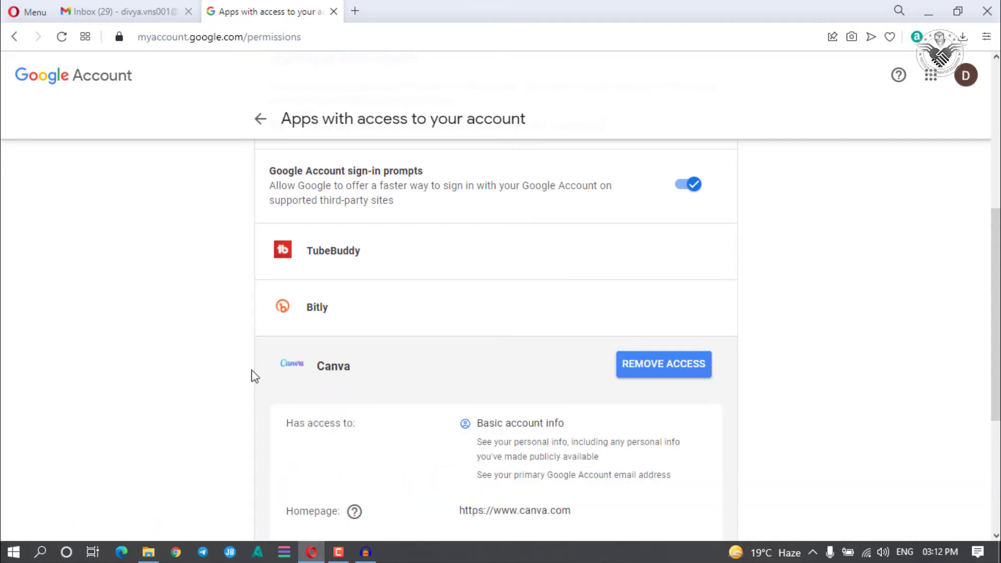
{"action": "left_click", "coordinate": [658, 371]}
{"action": "left_click", "coordinate": [577, 340]}
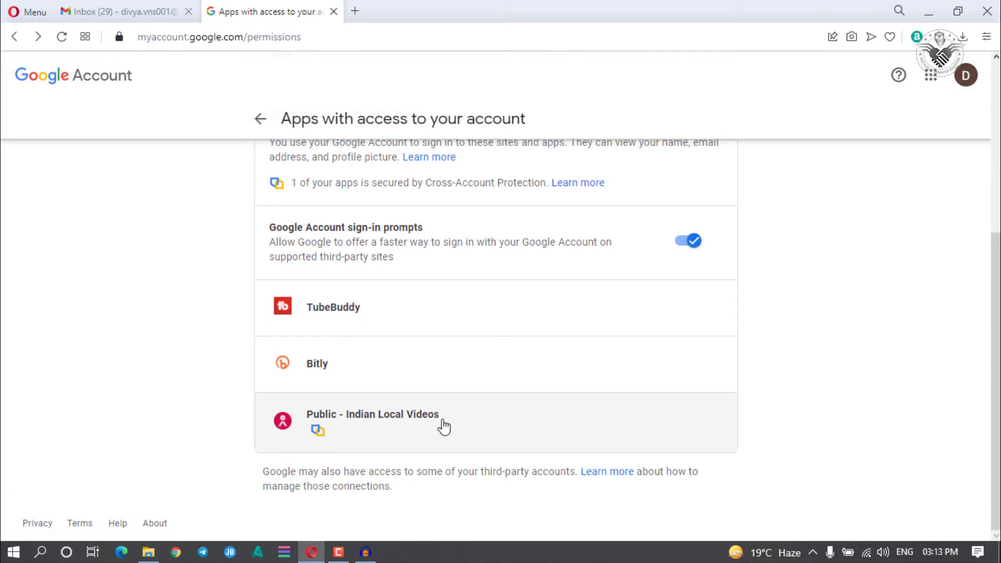
{"action": "left_click", "coordinate": [503, 417]}
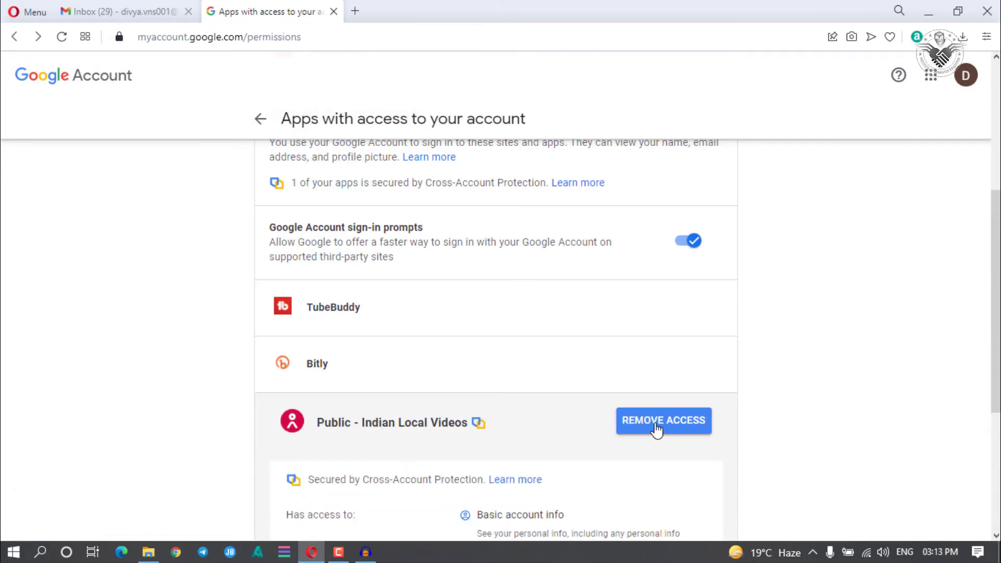
{"action": "left_click", "coordinate": [656, 430]}
{"action": "left_click", "coordinate": [577, 347]}
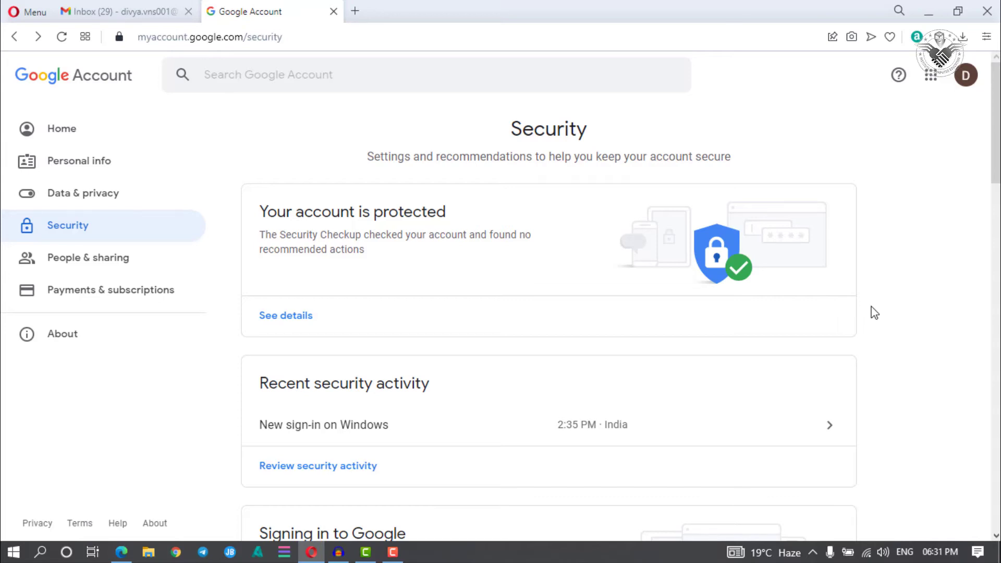
{"action": "scroll", "coordinate": [654, 328], "scroll_direction": "down", "scroll_amount": 9}
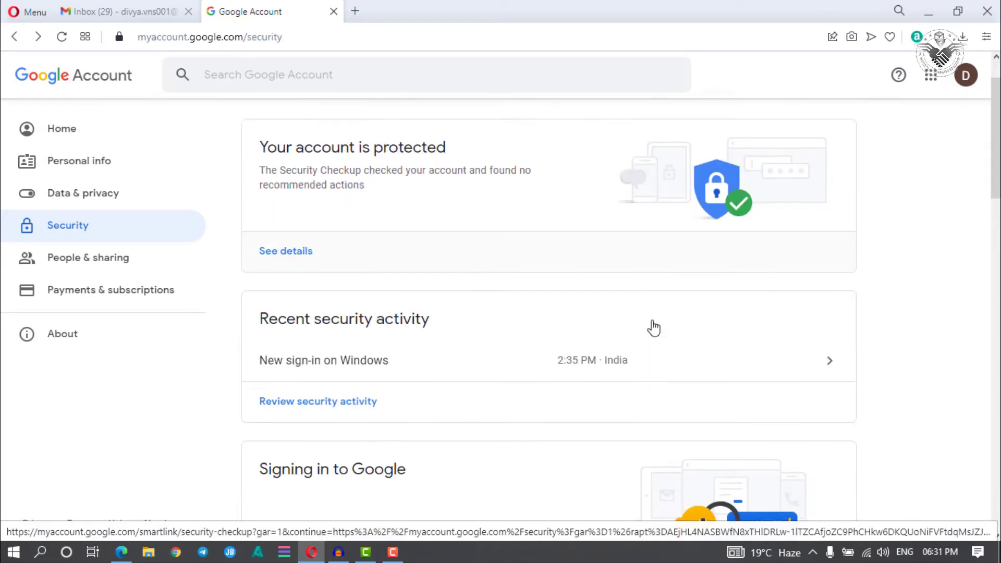
{"action": "scroll", "coordinate": [369, 309], "scroll_direction": "down", "scroll_amount": 3}
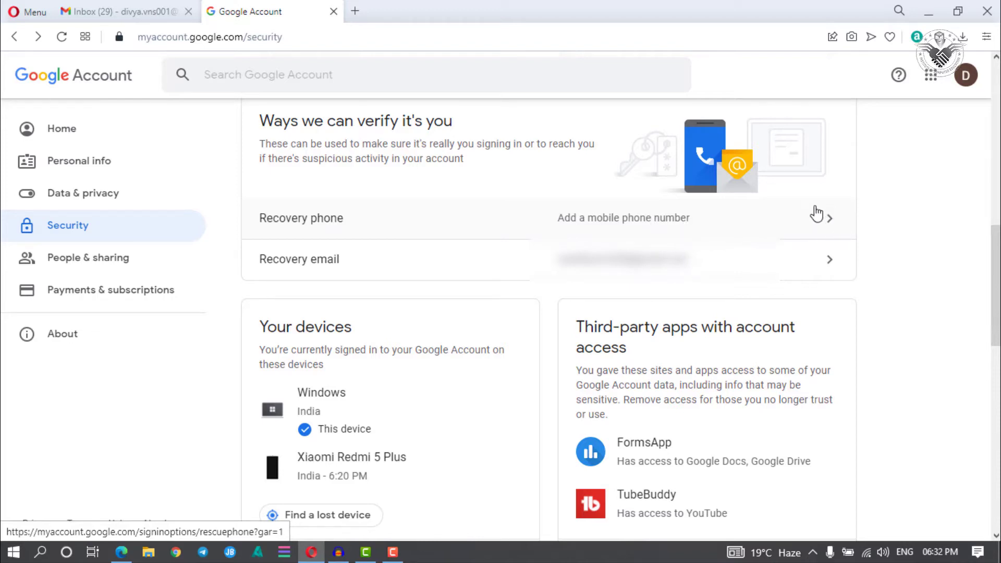
Step: Re-enter the account password, then start adding a recovery phone
{"action": "left_click", "coordinate": [827, 224]}
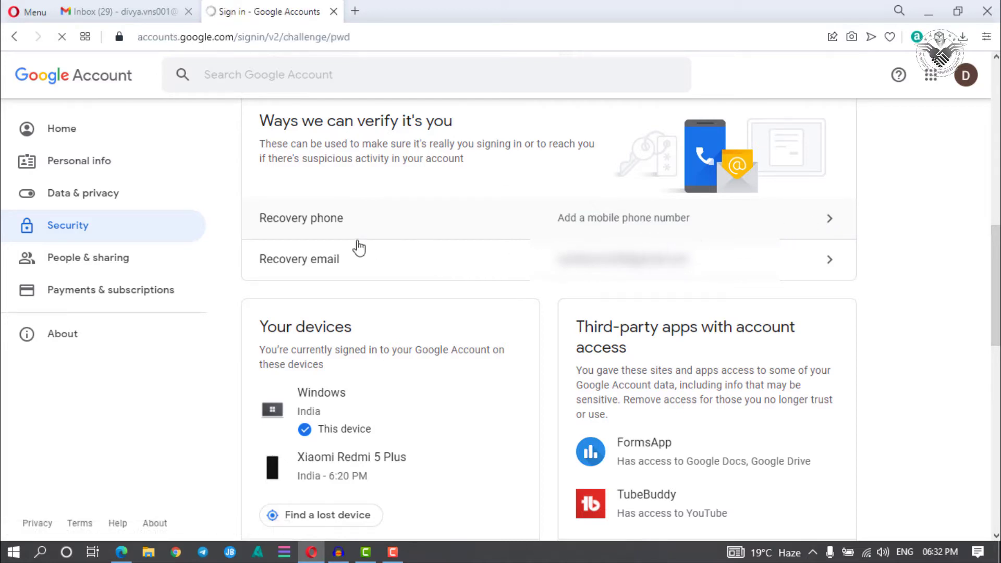
{"action": "left_click", "coordinate": [420, 307]}
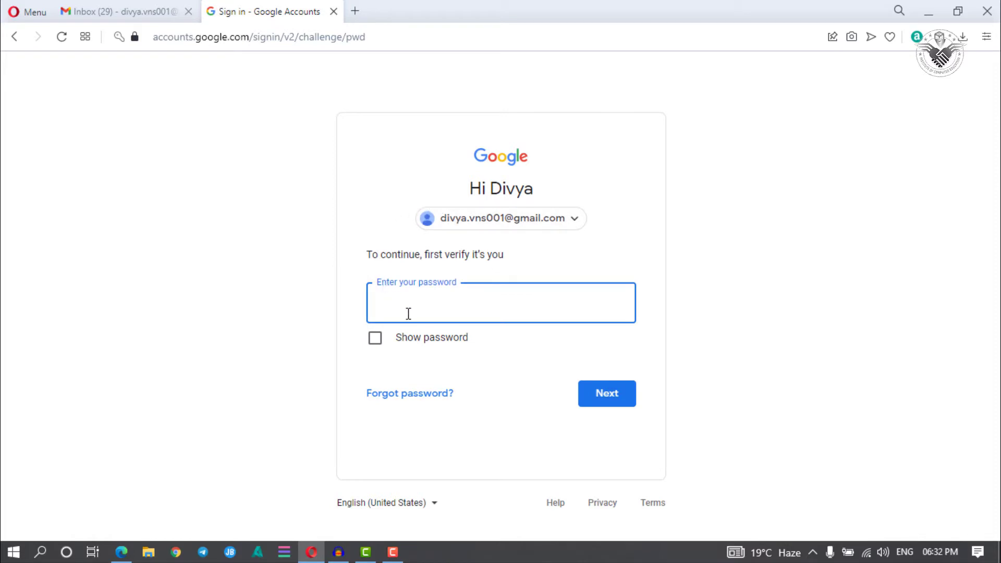
{"action": "key", "text": "ctrl+v"}
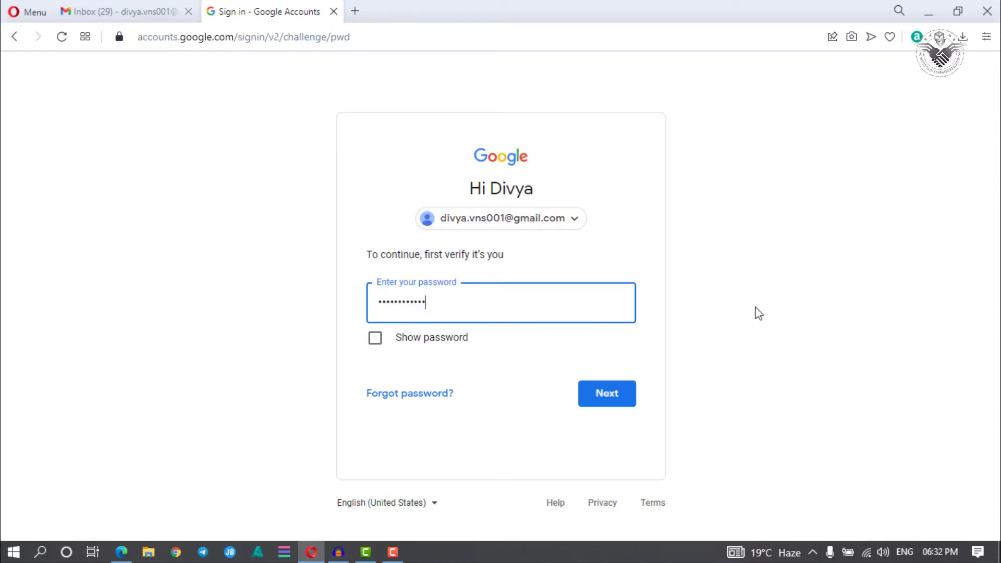
{"action": "left_click", "coordinate": [619, 398]}
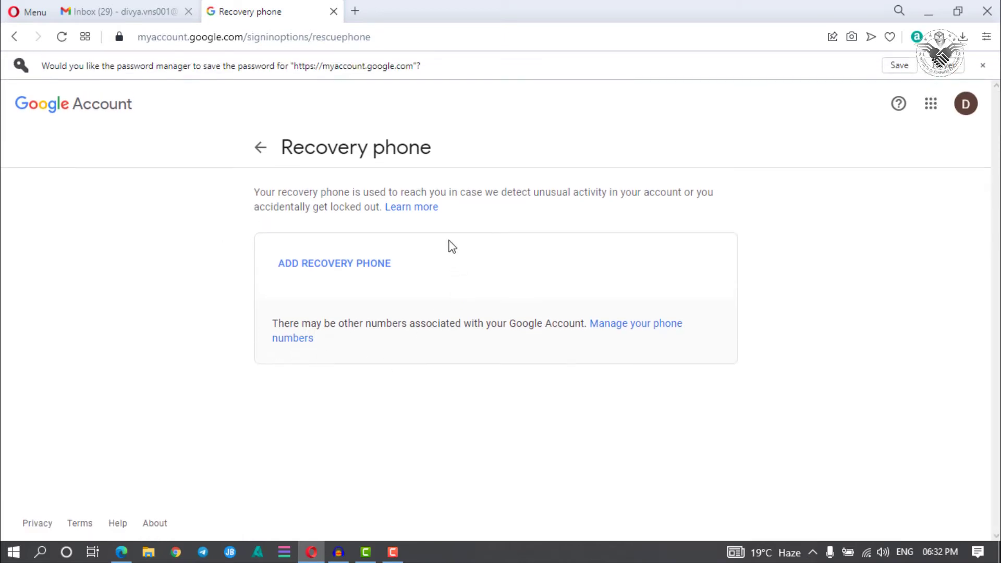
{"action": "left_click", "coordinate": [325, 267]}
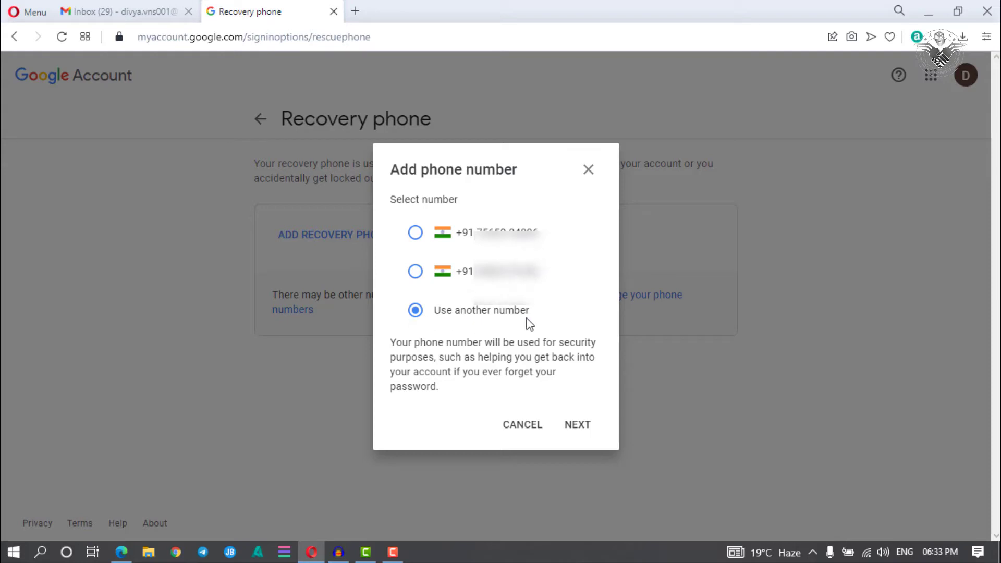
Step: Enter a different phone number as recovery phone and request an SMS verification code
{"action": "left_click", "coordinate": [568, 431]}
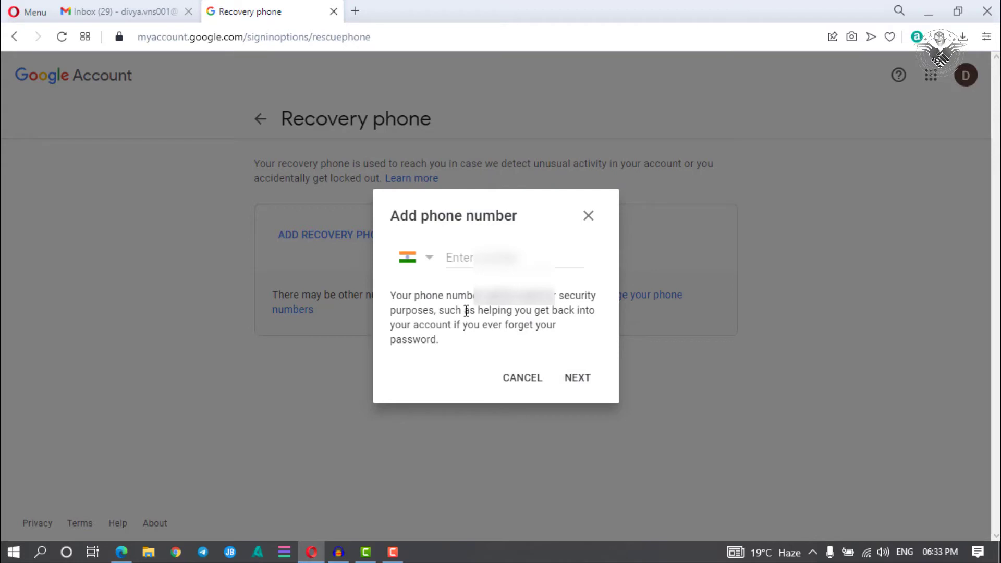
{"action": "left_click", "coordinate": [488, 259]}
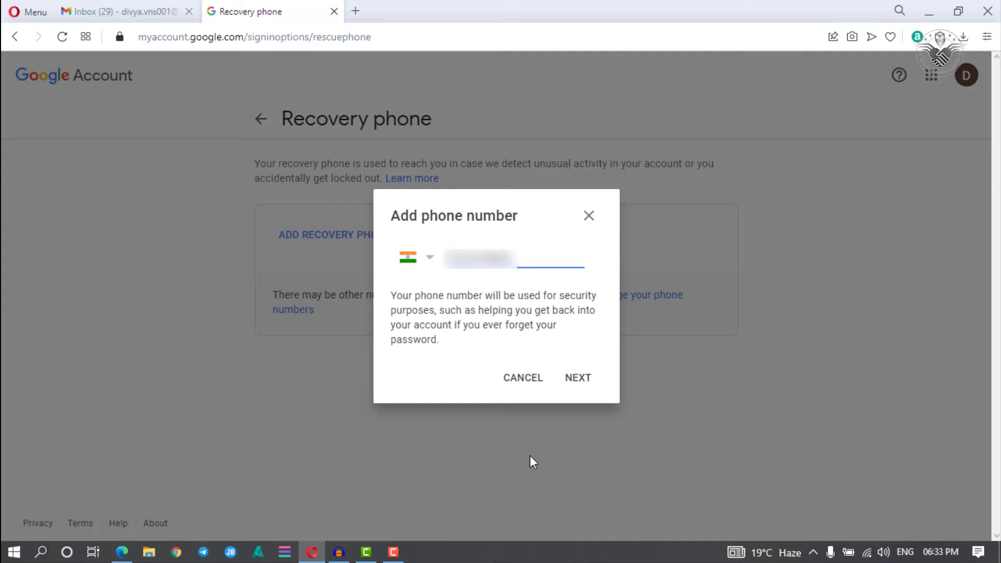
{"action": "left_click", "coordinate": [577, 379]}
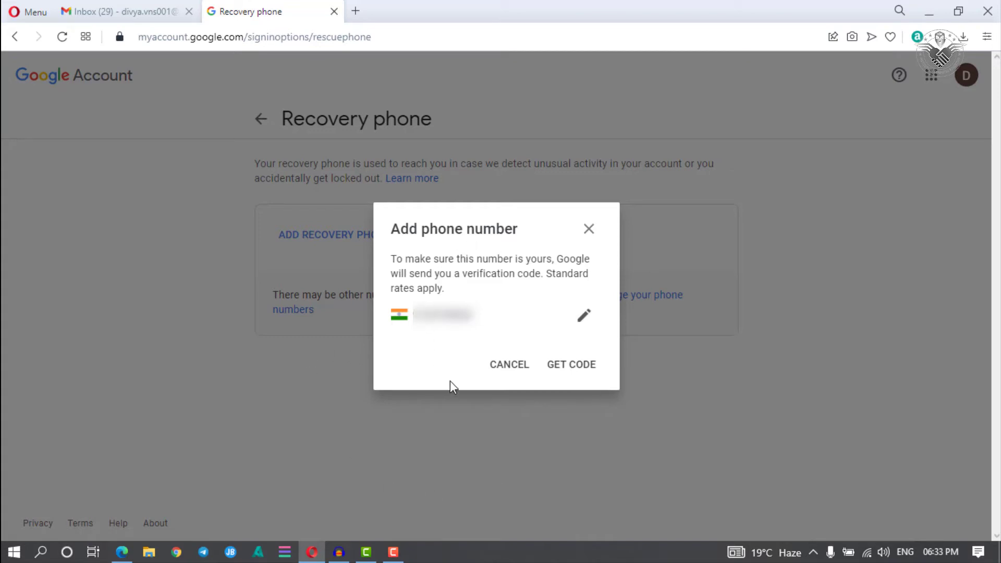
{"action": "left_click", "coordinate": [571, 364]}
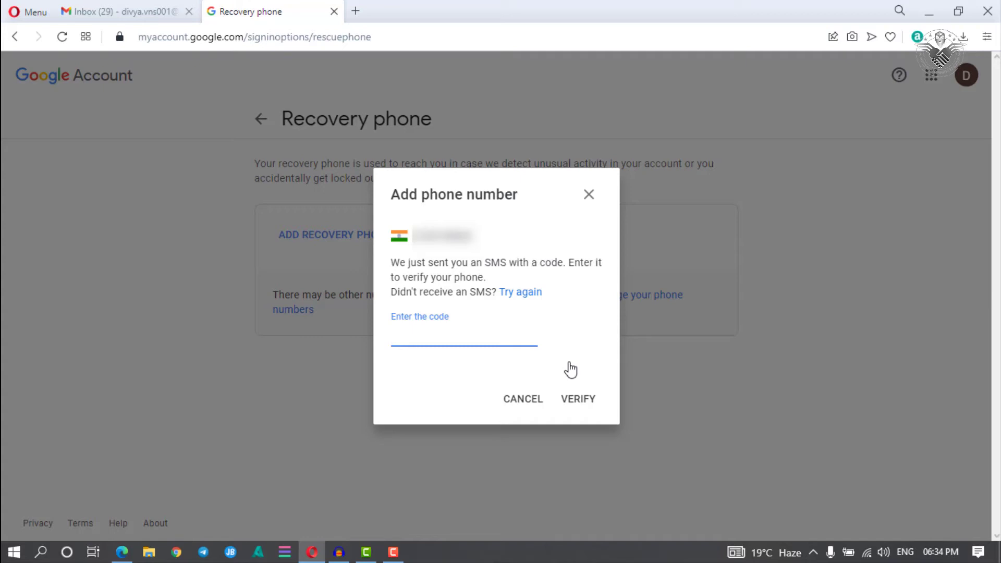
Step: Enter the texted verification code and verify the recovery number
{"action": "type", "text": "13***"}
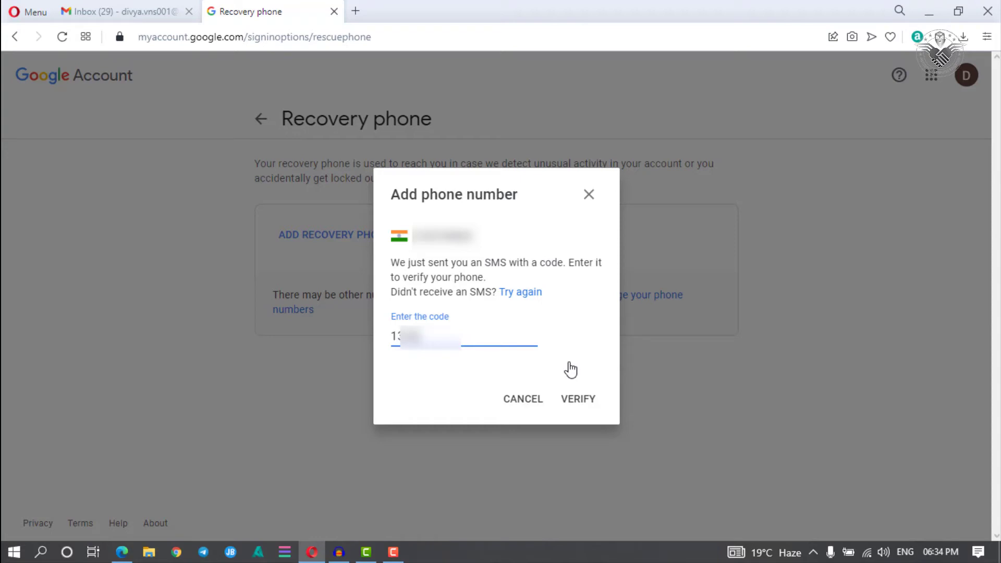
{"action": "type", "text": "*"}
{"action": "left_click", "coordinate": [585, 403]}
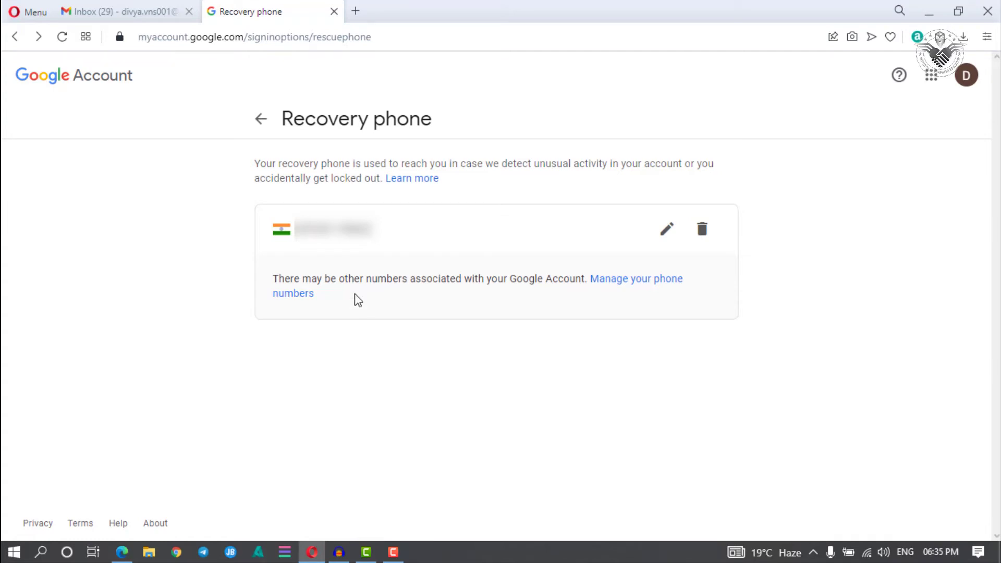
Step: Return to Security and scroll to Ways we can verify it's you
{"action": "left_click", "coordinate": [262, 121]}
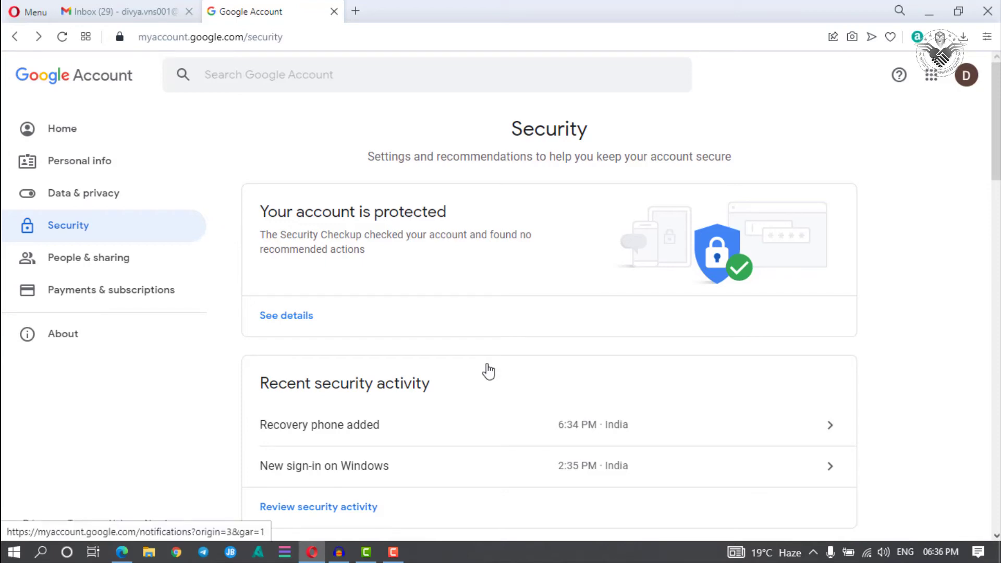
{"action": "scroll", "coordinate": [489, 371], "scroll_direction": "down", "scroll_amount": 5}
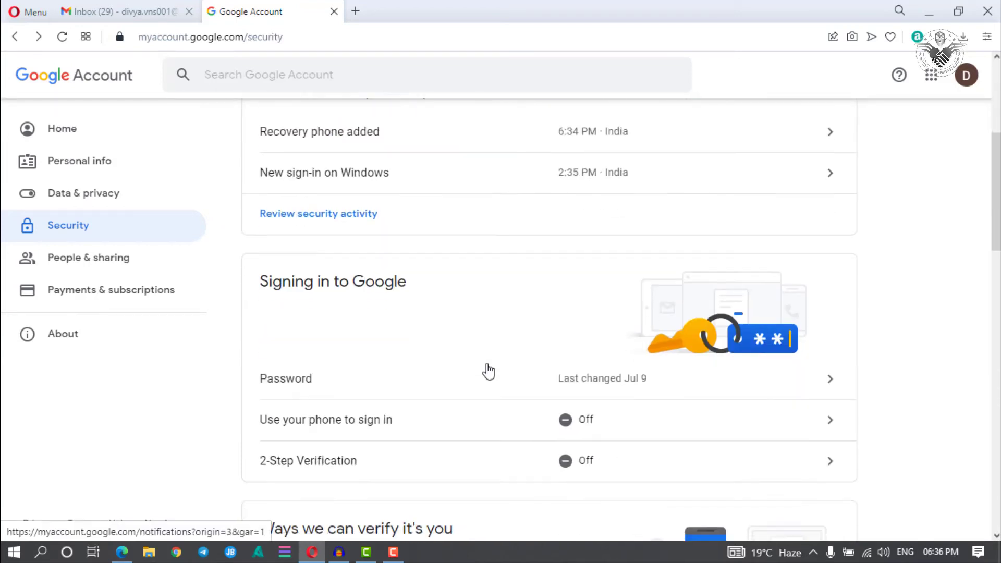
{"action": "scroll", "coordinate": [487, 369], "scroll_direction": "down", "scroll_amount": 5}
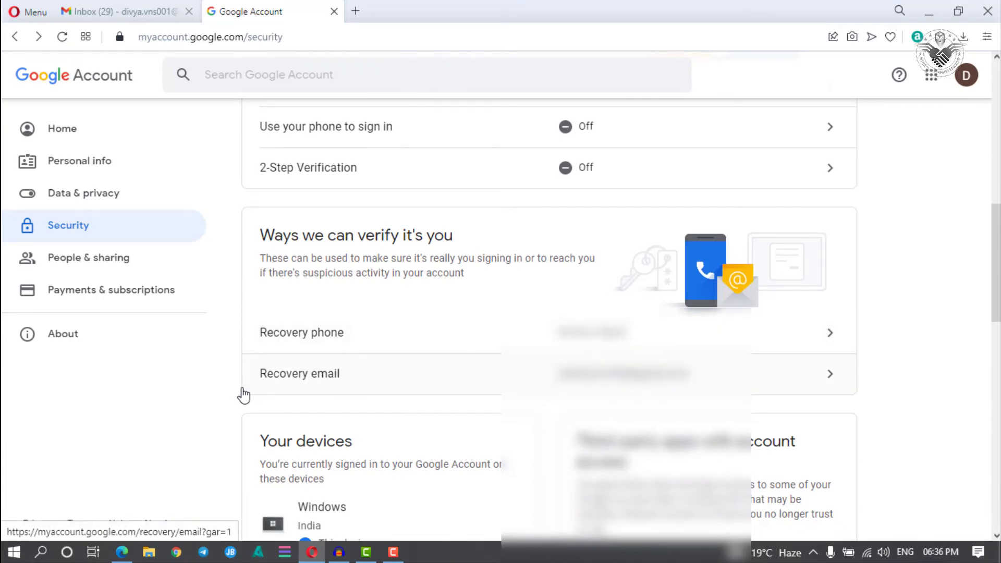
{"action": "left_click", "coordinate": [831, 379]}
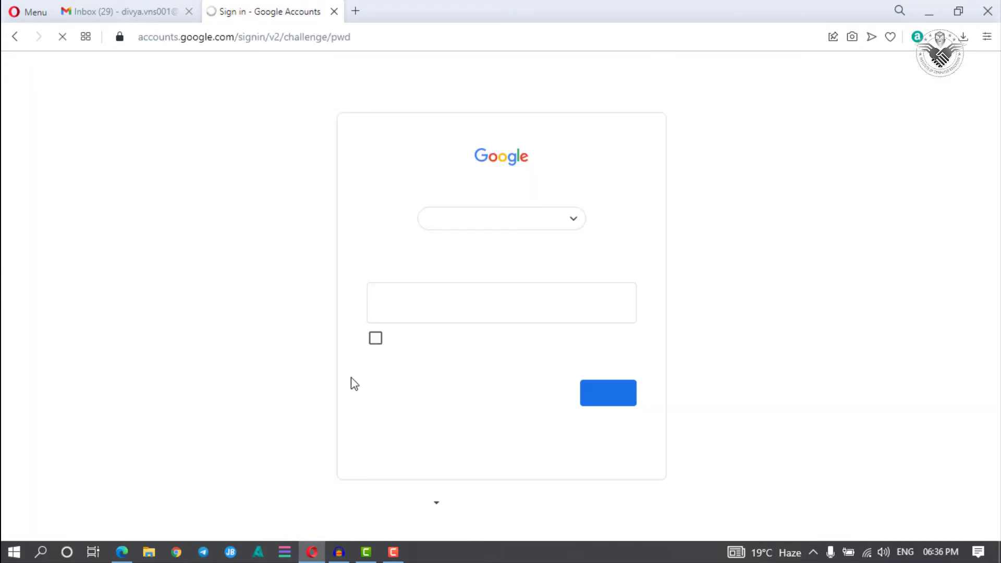
{"action": "left_click", "coordinate": [406, 303]}
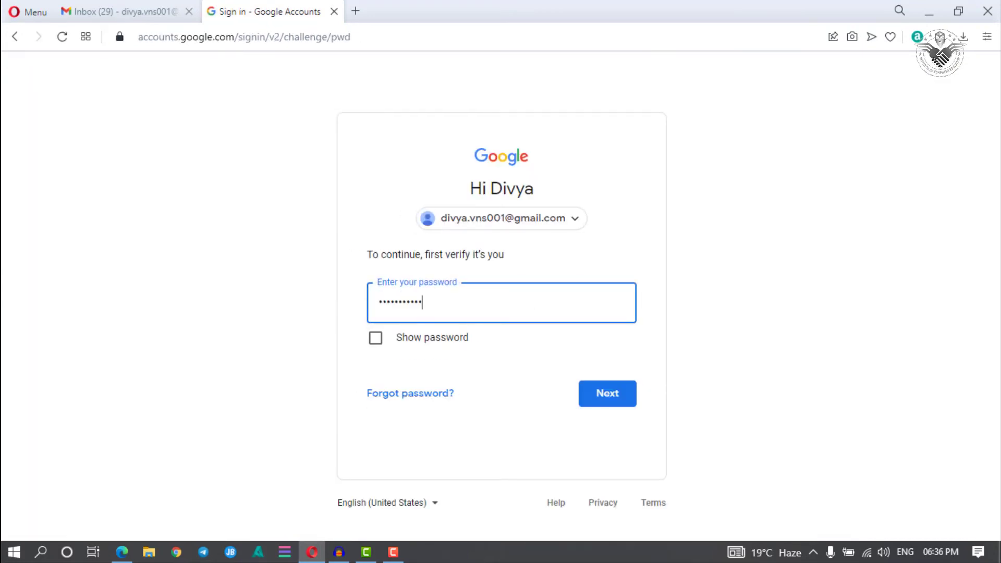
{"action": "type", "text": "*"}
{"action": "key", "text": "Return"}
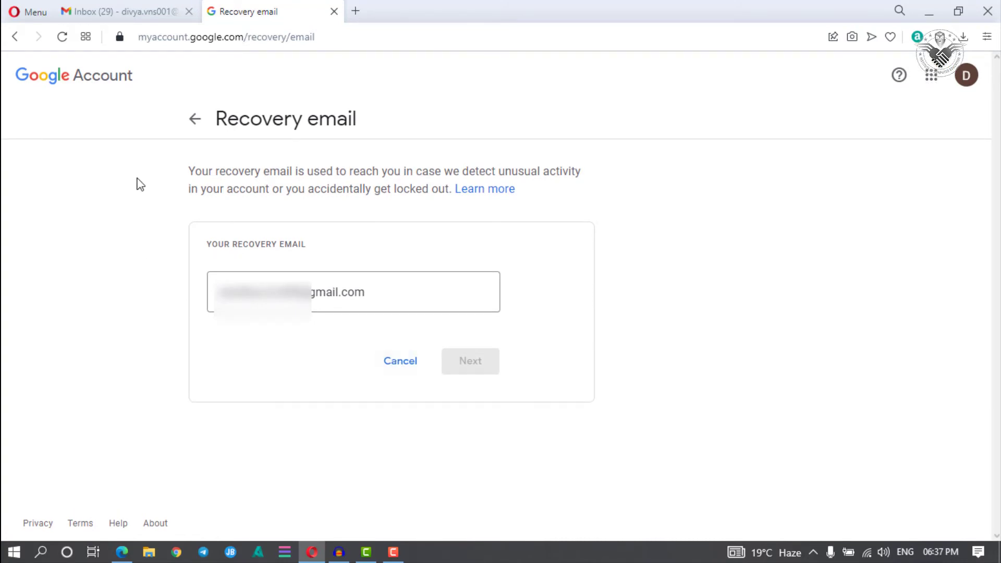
{"action": "left_click", "coordinate": [193, 120]}
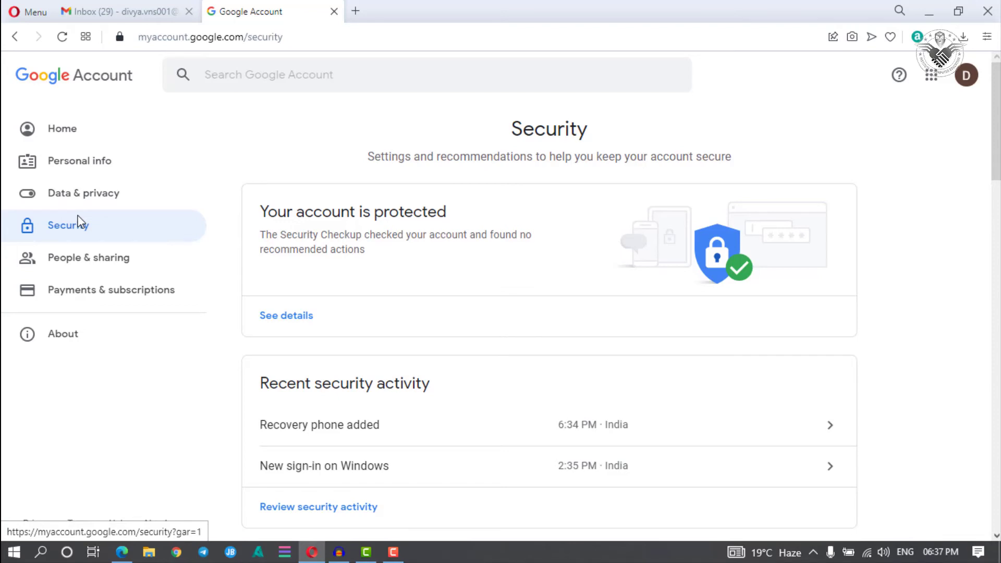
Step: Open the 'Use your phone to sign in' page from the Signing in to Google section
{"action": "scroll", "coordinate": [235, 172], "scroll_direction": "down", "scroll_amount": 8}
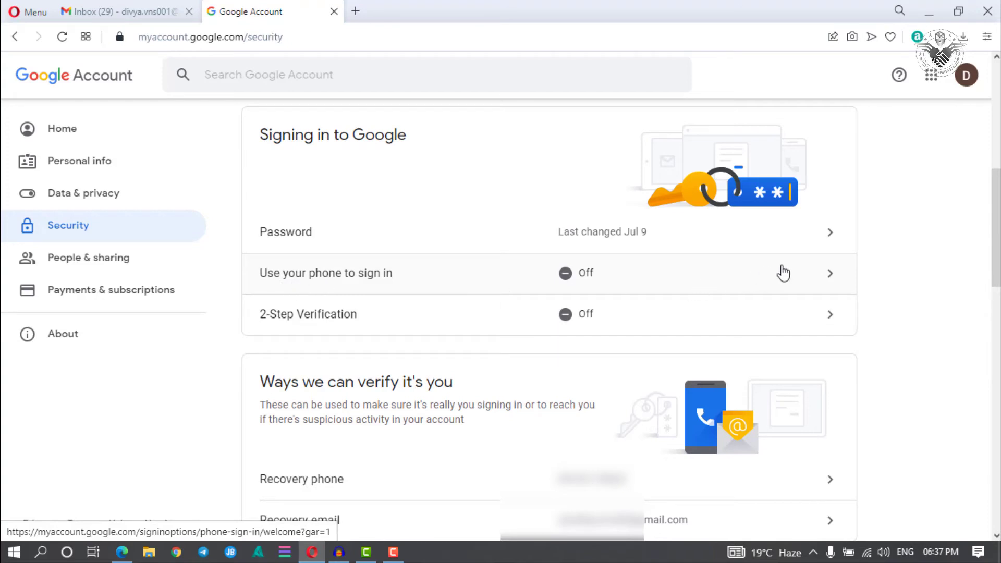
{"action": "left_click", "coordinate": [754, 272]}
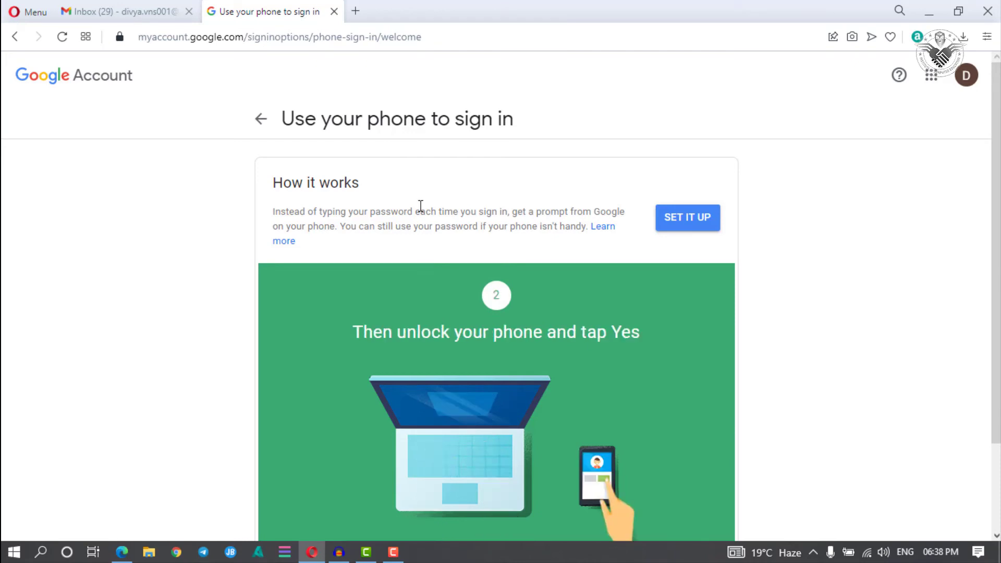
Step: Start phone sign-in setup and confirm the account password to reach Step 1 of 3
{"action": "left_click", "coordinate": [688, 218]}
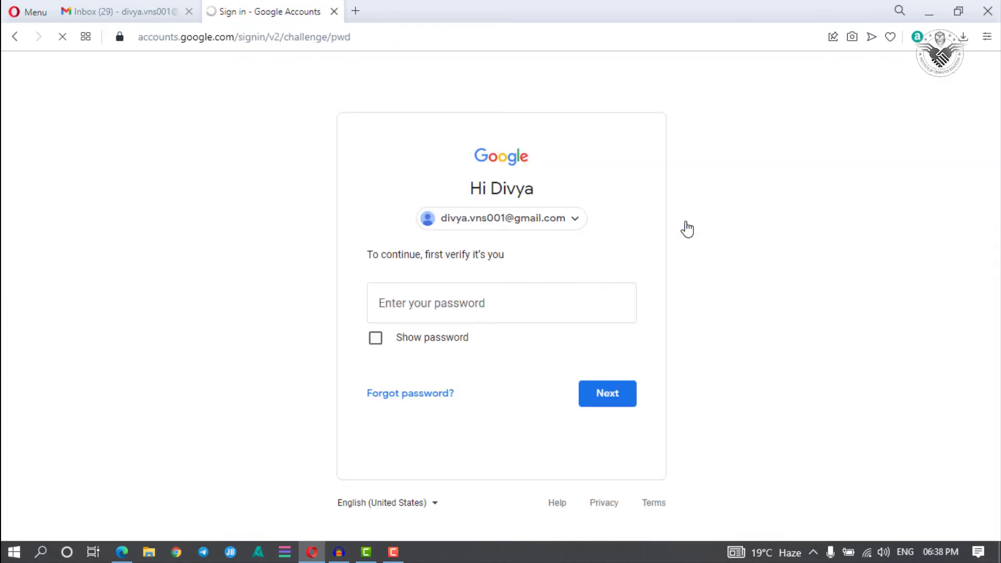
{"action": "left_click", "coordinate": [461, 292]}
{"action": "key", "text": "ctrl+v"}
{"action": "type", "text": "•"}
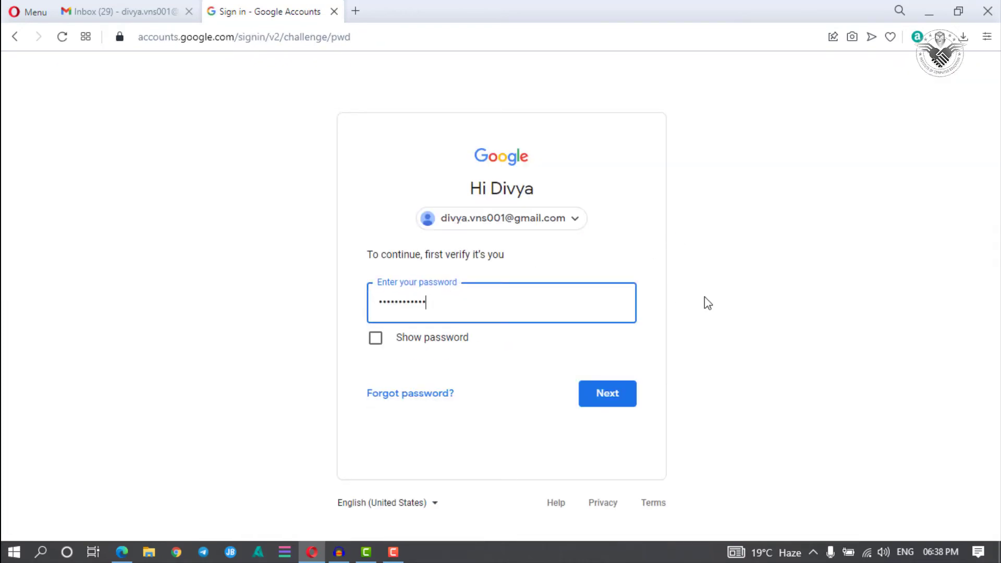
{"action": "left_click", "coordinate": [608, 395]}
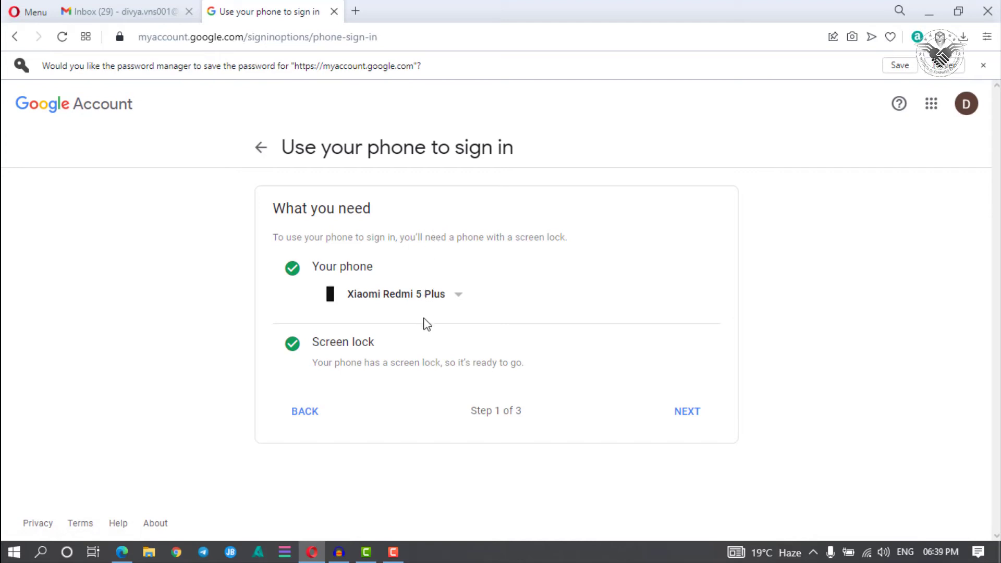
Step: Keep Xiaomi Redmi 5 Plus as the sign-in phone and continue to Step 2, Try it
{"action": "left_click", "coordinate": [460, 298]}
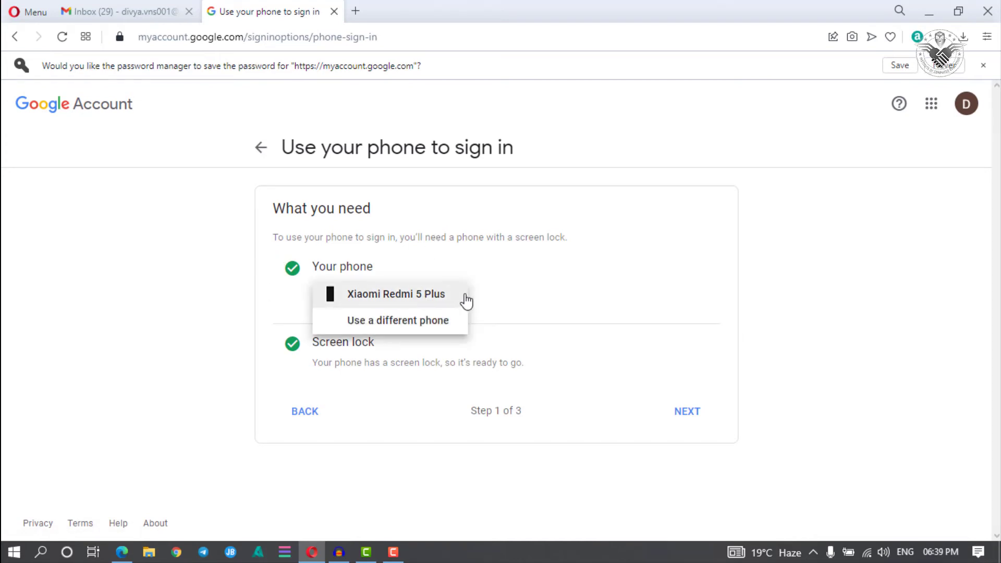
{"action": "left_click", "coordinate": [549, 277]}
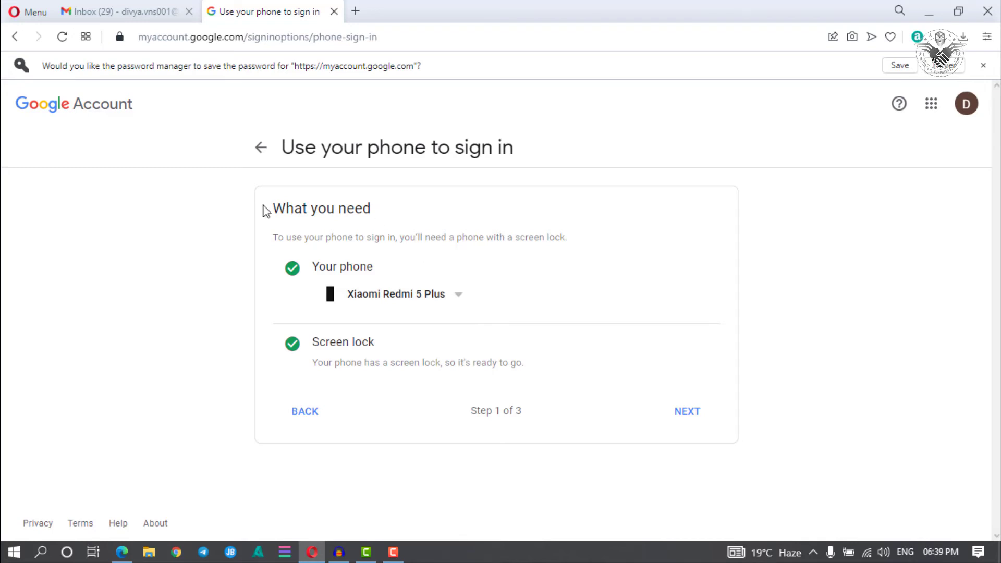
{"action": "scroll", "coordinate": [413, 223], "scroll_direction": "down", "scroll_amount": 1}
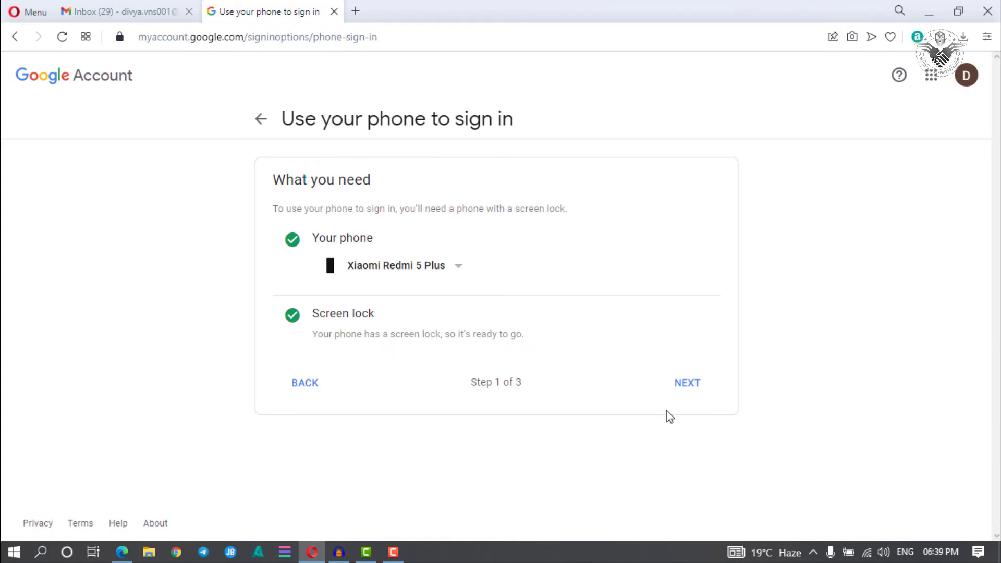
{"action": "left_click", "coordinate": [688, 386]}
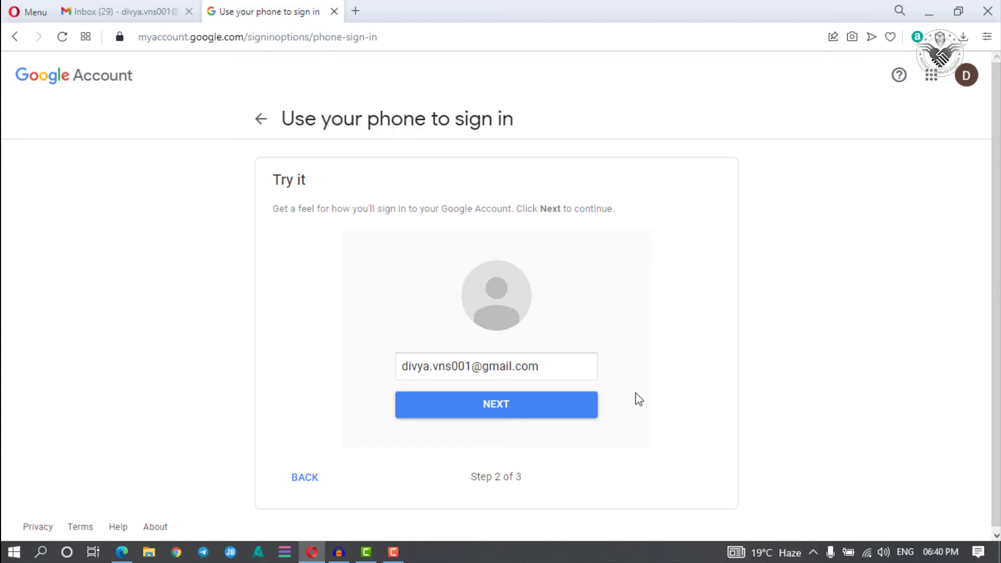
Step: Run the Try it demo, approving the sign-in prompt on the phone
{"action": "left_click", "coordinate": [523, 402]}
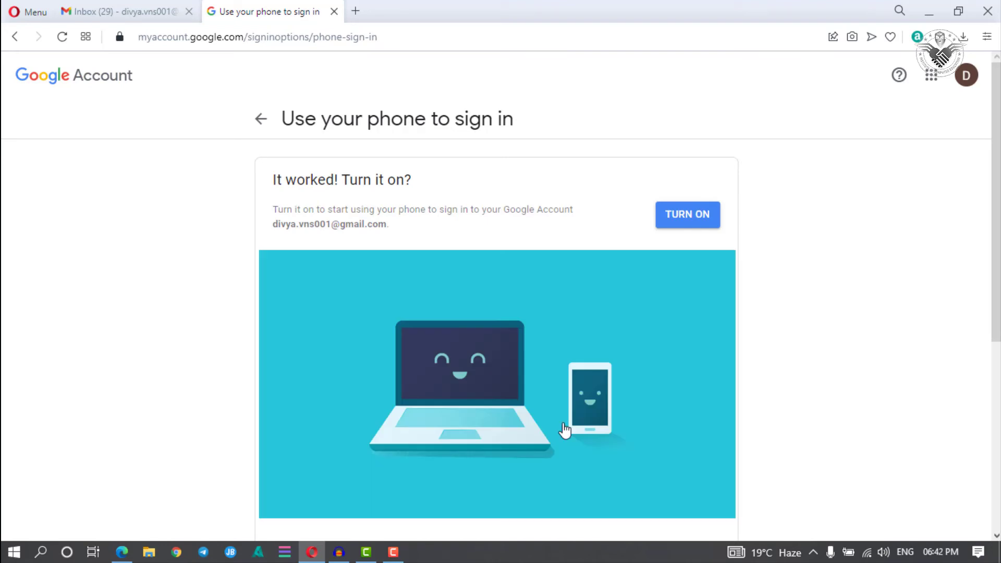
Step: Turn on phone sign-in for the Xiaomi Redmi 5 Plus from the 'It worked!' page
{"action": "left_click", "coordinate": [692, 220]}
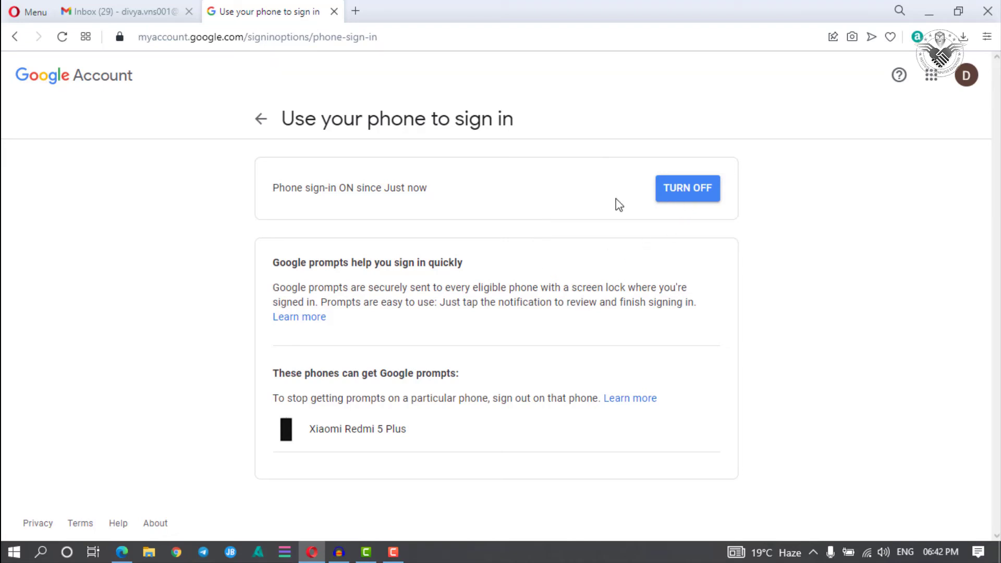
Step: Go back to the Security page and bring the Signing in to Google section into view
{"action": "left_click", "coordinate": [261, 120]}
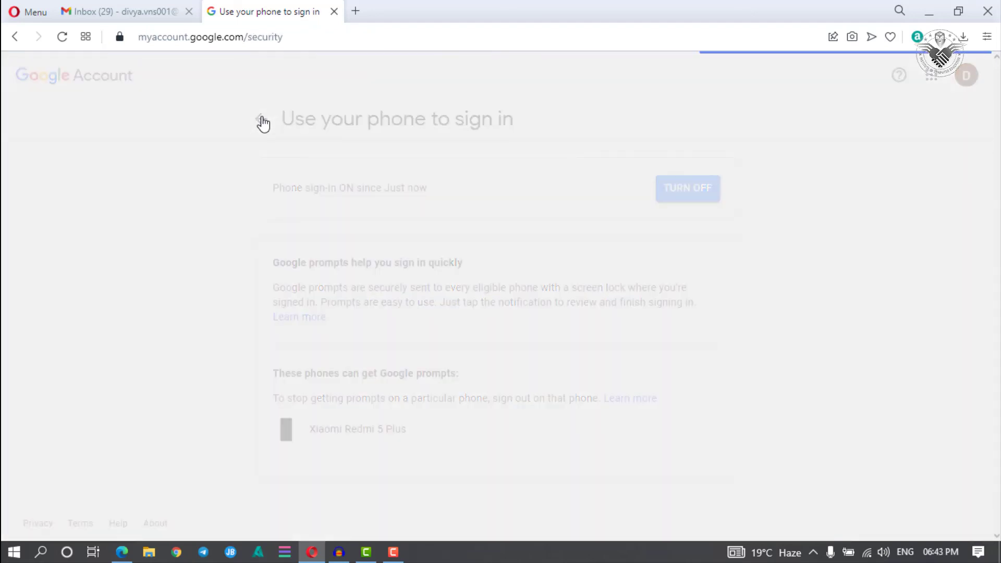
{"action": "scroll", "coordinate": [385, 286], "scroll_direction": "down", "scroll_amount": 5}
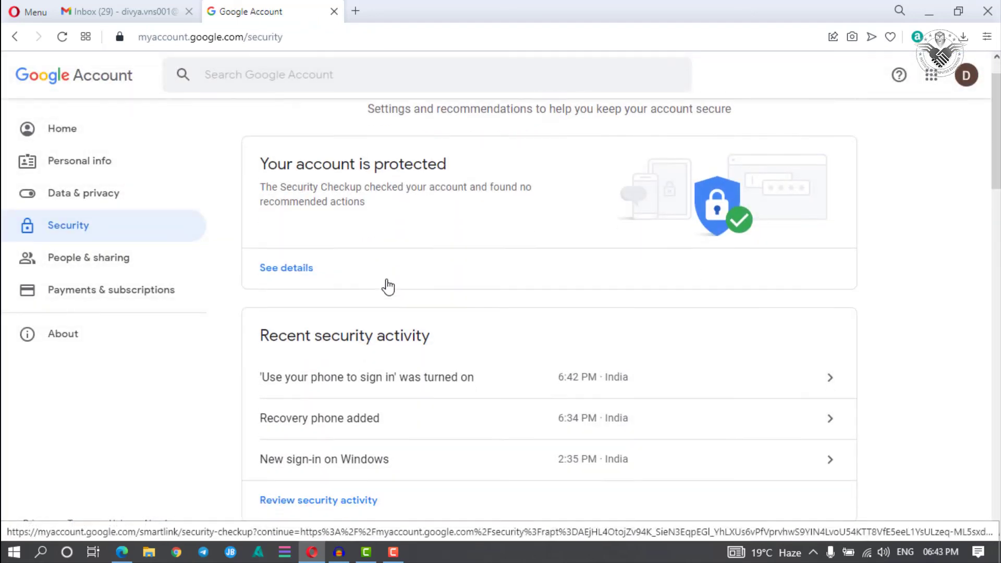
{"action": "scroll", "coordinate": [282, 279], "scroll_direction": "down", "scroll_amount": 4}
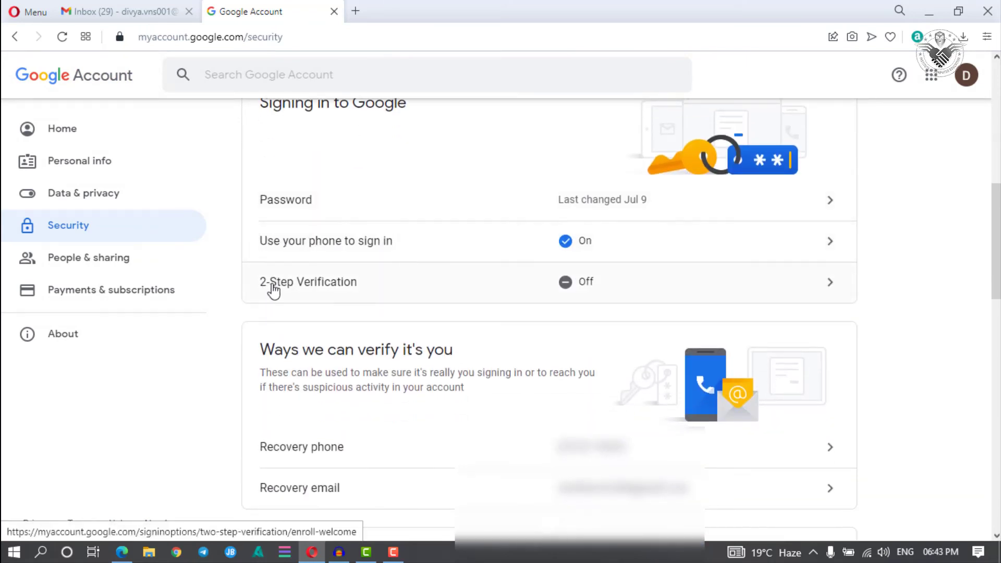
{"action": "scroll", "coordinate": [313, 164], "scroll_direction": "up", "scroll_amount": 1}
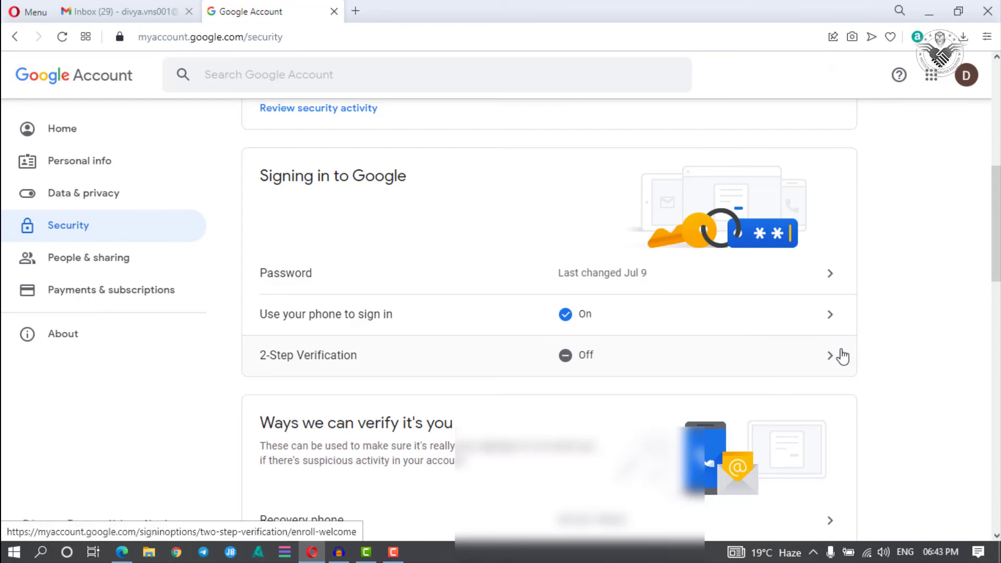
Step: Begin 2-Step Verification setup, accepting that phone sign-in will be turned off
{"action": "left_click", "coordinate": [820, 360]}
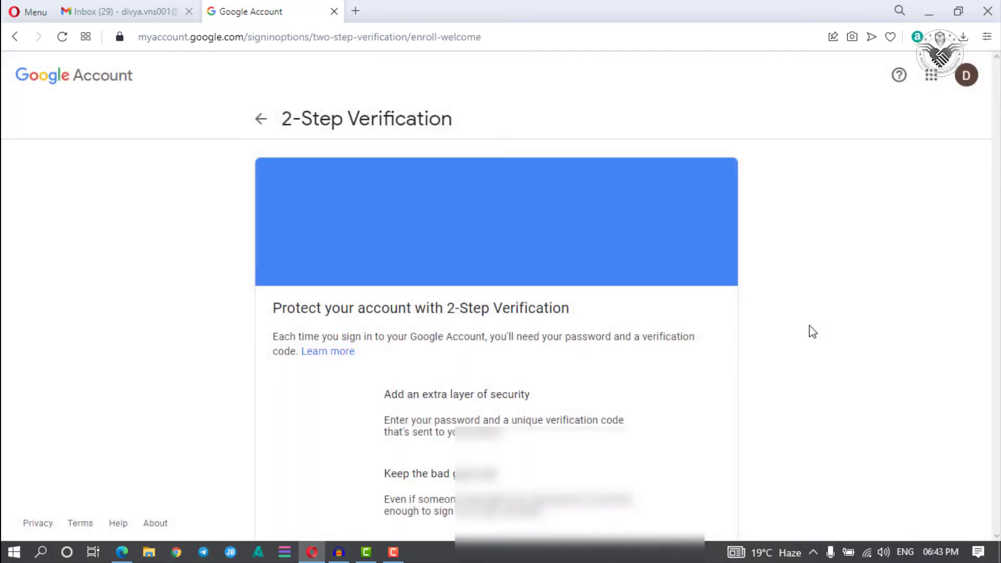
{"action": "scroll", "coordinate": [447, 226], "scroll_direction": "down", "scroll_amount": 2}
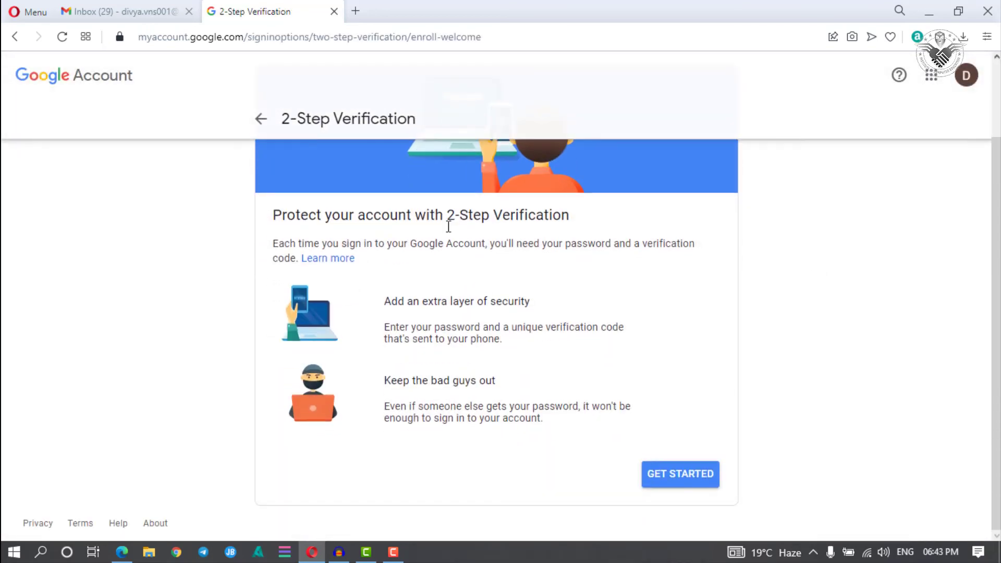
{"action": "left_click", "coordinate": [680, 479]}
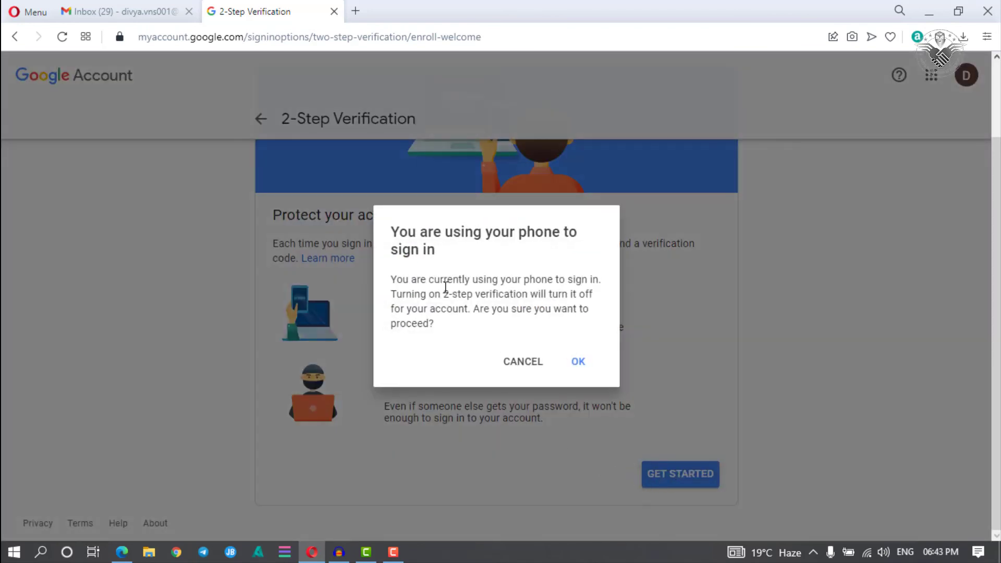
{"action": "left_click", "coordinate": [577, 366]}
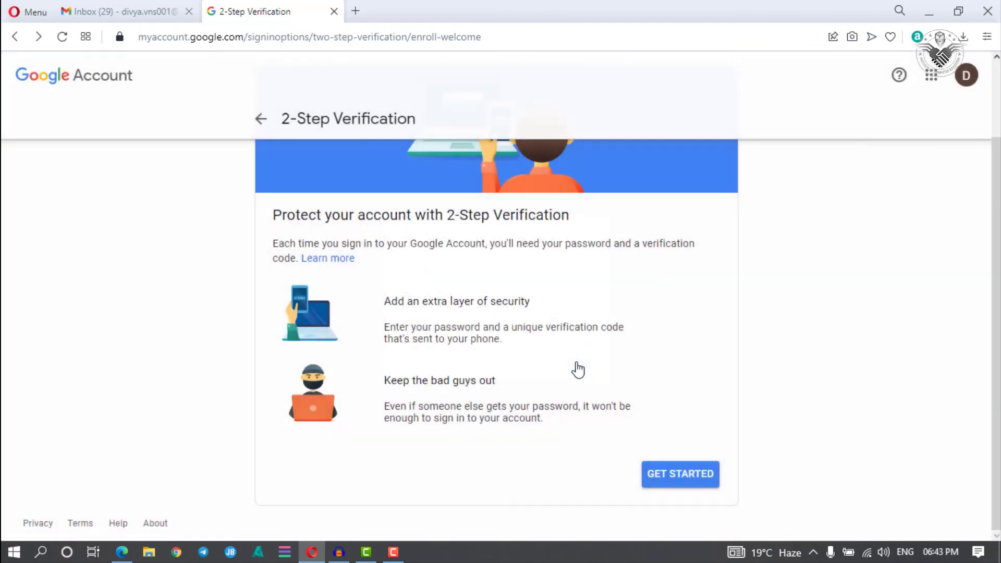
{"action": "scroll", "coordinate": [522, 381], "scroll_direction": "down", "scroll_amount": 2}
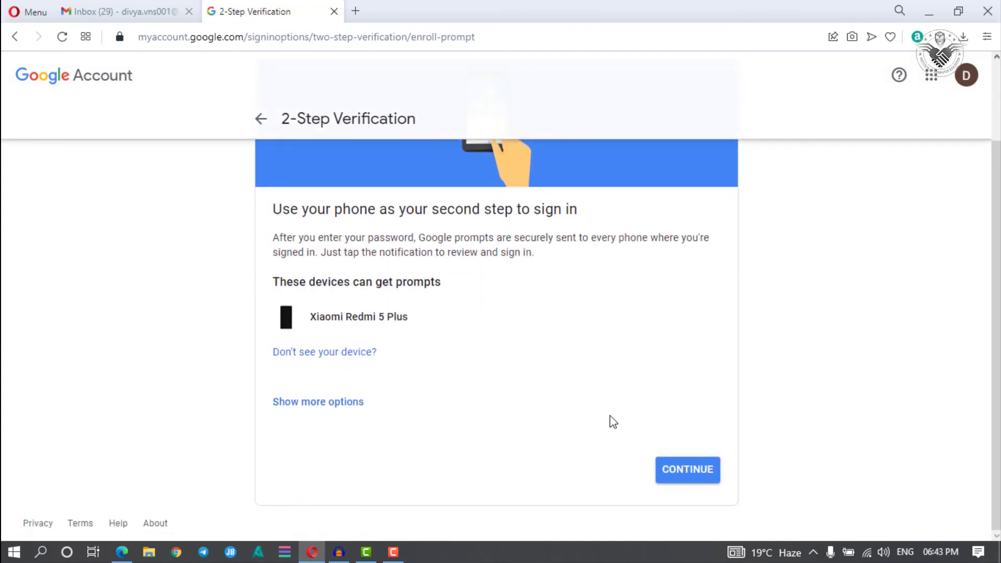
Step: Choose Google prompts on the Xiaomi Redmi 5 Plus as the second sign-in step
{"action": "left_click", "coordinate": [669, 470]}
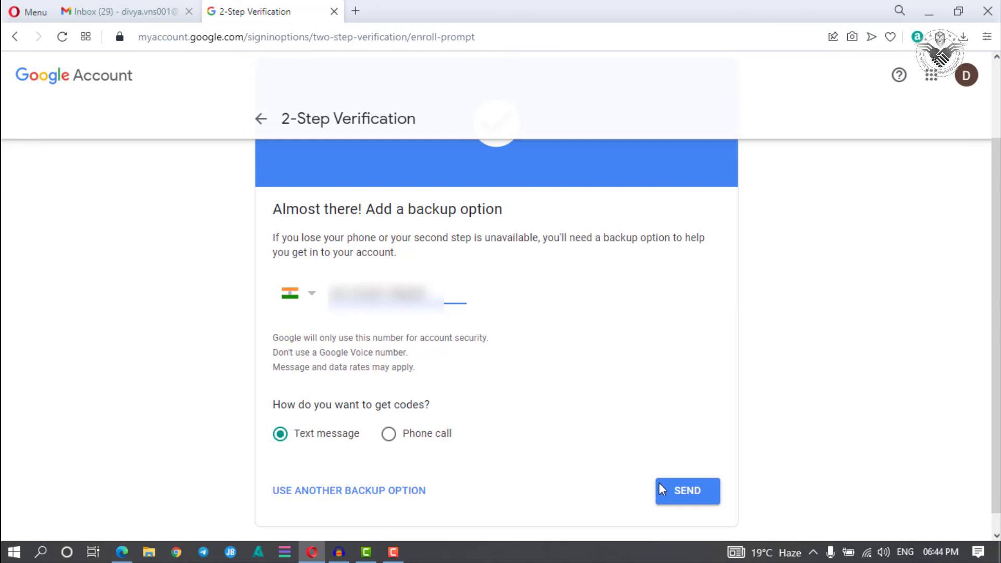
Step: Send a text-message code to the backup phone and enter the received code
{"action": "left_click", "coordinate": [681, 498]}
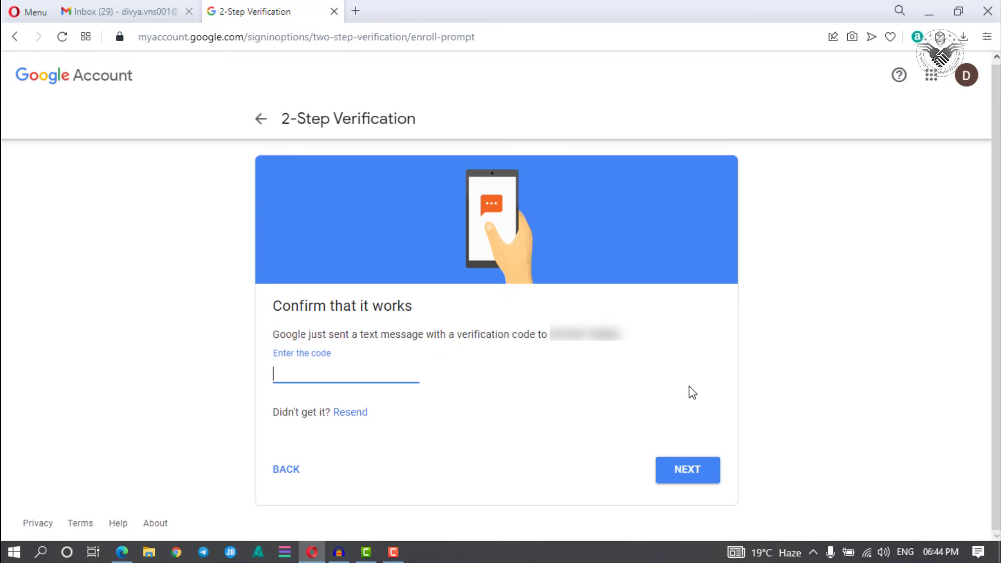
{"action": "type", "text": "8"}
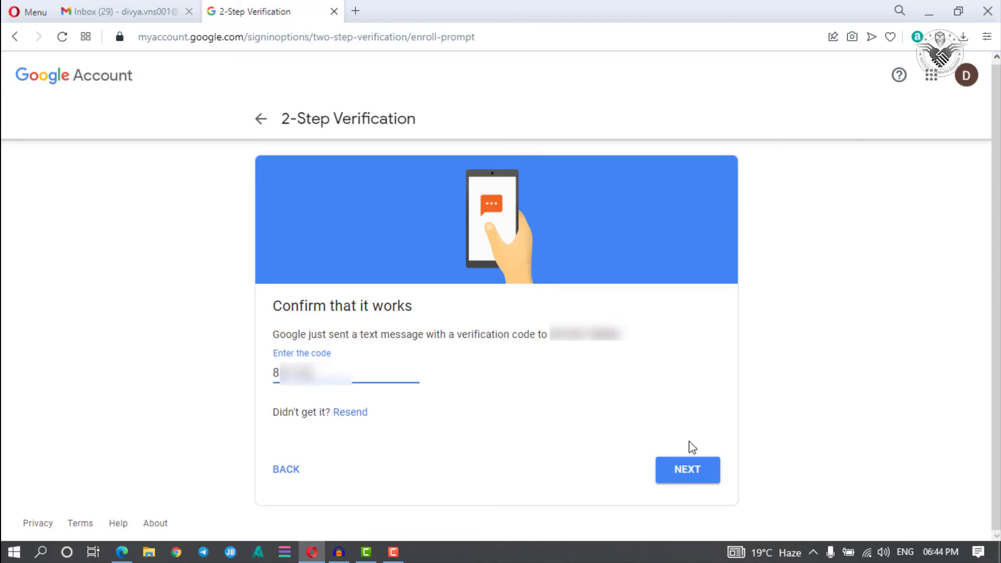
{"action": "left_click", "coordinate": [692, 469]}
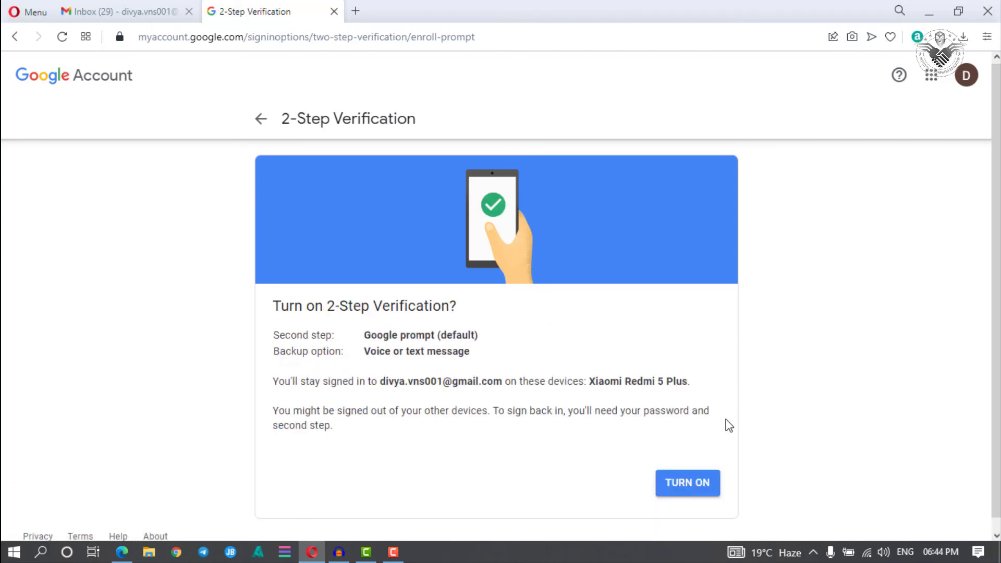
Step: Confirm the summary to enable 2-Step Verification with Google prompts and text backup
{"action": "left_click", "coordinate": [693, 483]}
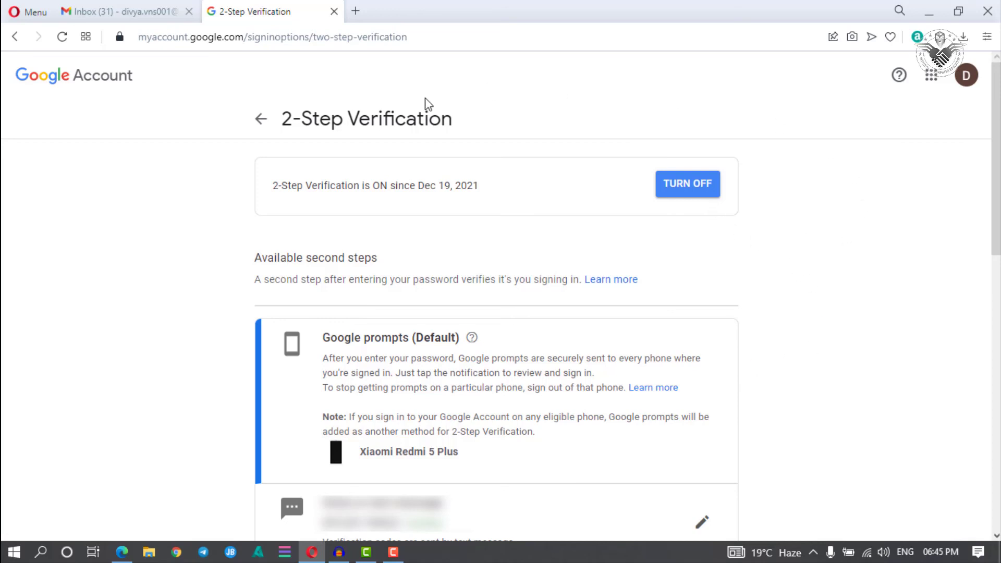
Step: Back on the Security page, confirm recent activity shows 2-Step Verification turned on at 6:44 PM
{"action": "left_click", "coordinate": [261, 119]}
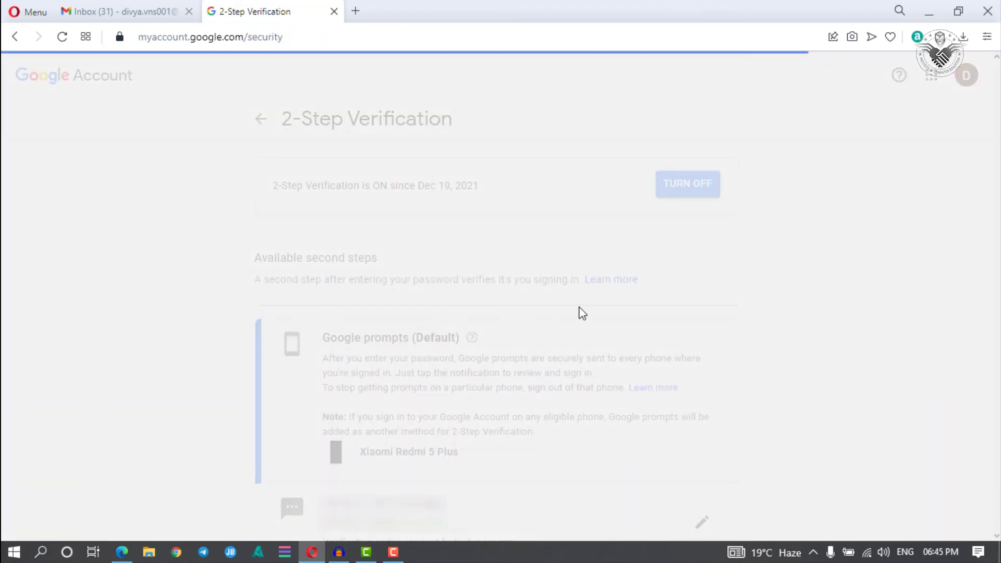
{"action": "scroll", "coordinate": [880, 312], "scroll_direction": "down", "scroll_amount": 2}
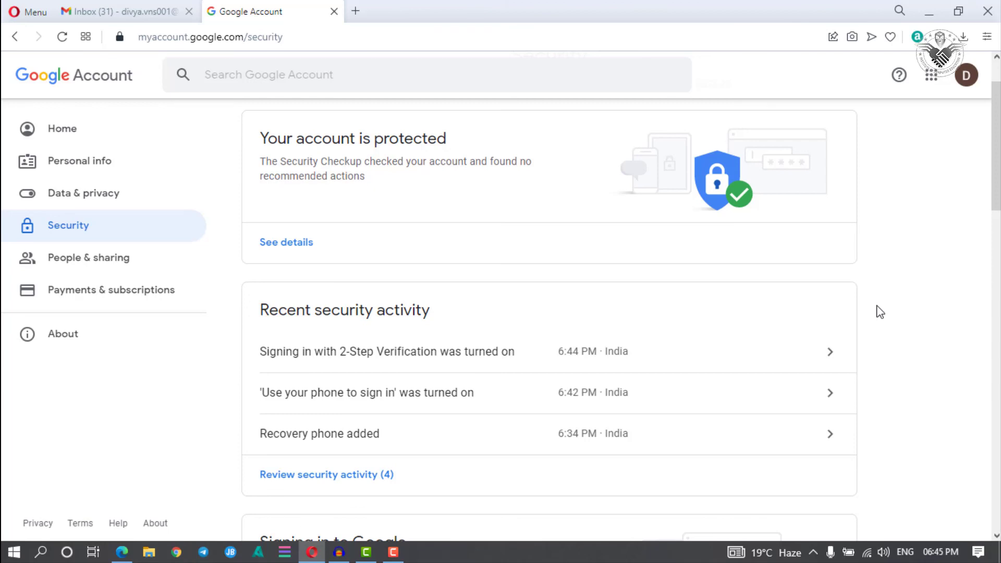
{"action": "left_click", "coordinate": [932, 76]}
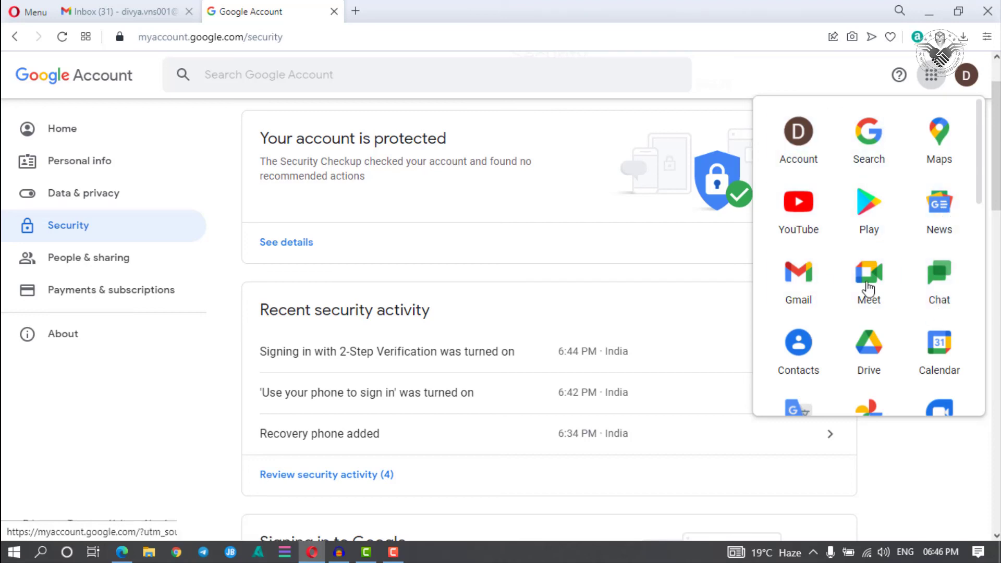
{"action": "mouse_move", "coordinate": [980, 193]}
{"action": "left_mouse_down"}
{"action": "mouse_move", "coordinate": [982, 416]}
{"action": "mouse_move", "coordinate": [981, 178]}
{"action": "left_mouse_up"}
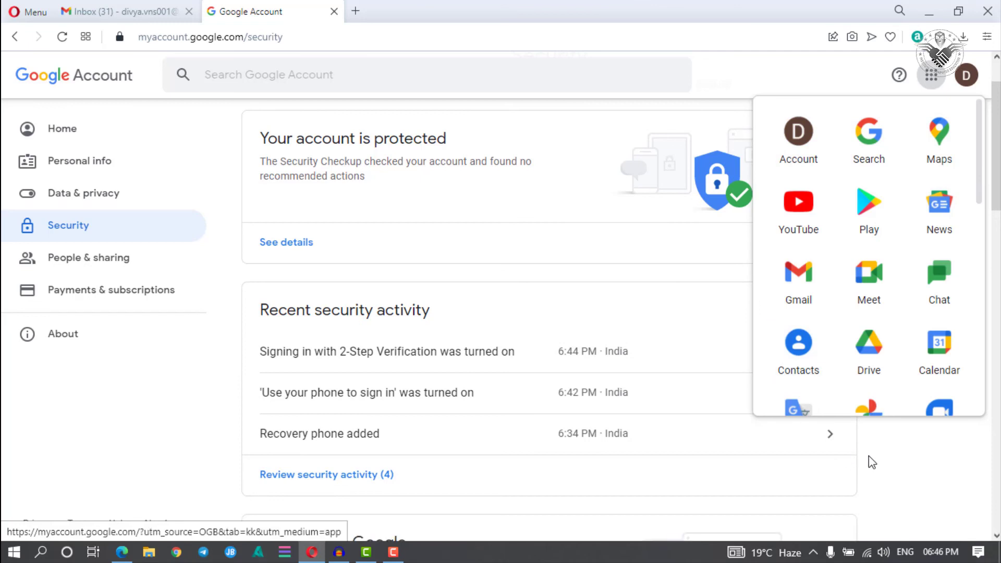
{"action": "left_click", "coordinate": [886, 460]}
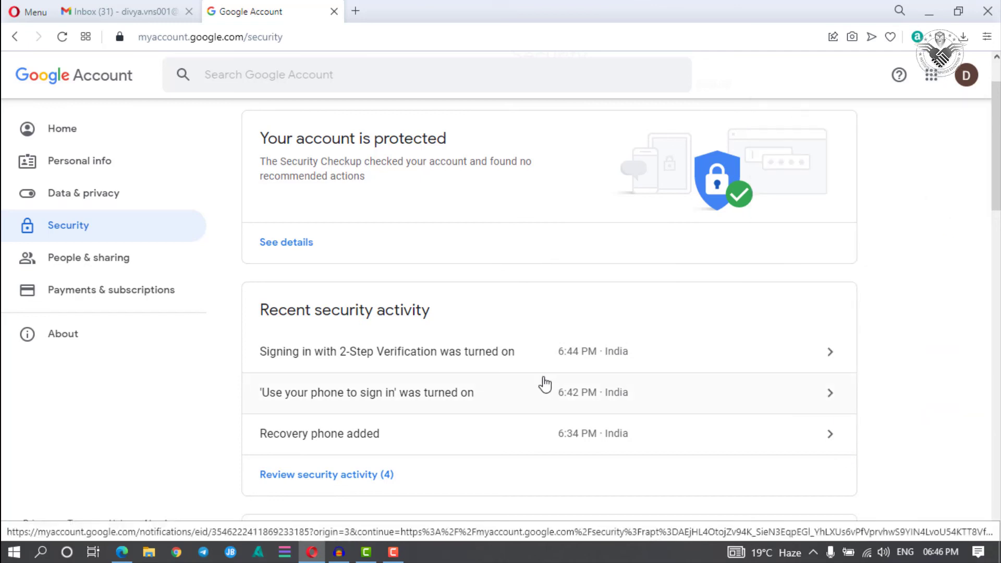